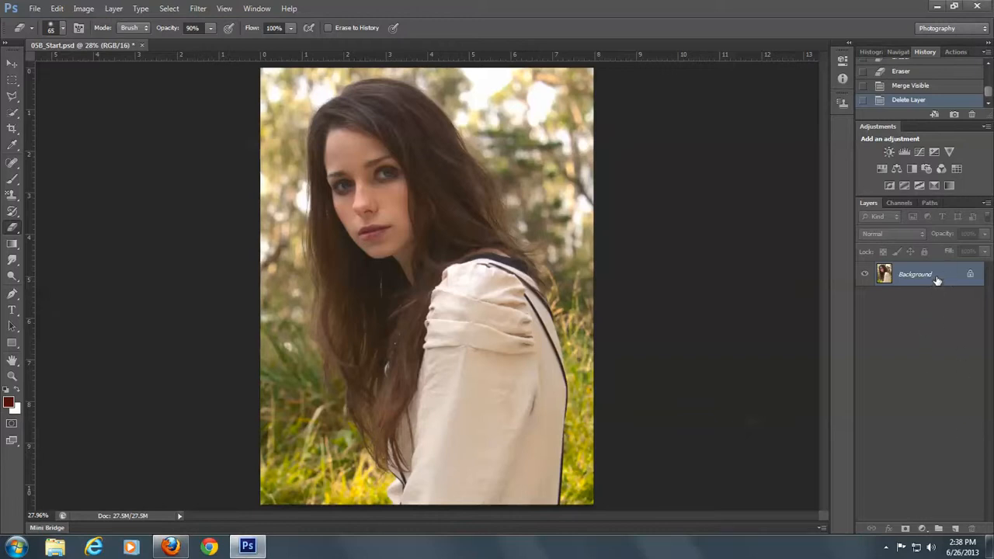
# Duplicate the Background layer and rename the copy Corrections
pyautogui.moveTo(937, 279); pyautogui.dragTo(955, 528)
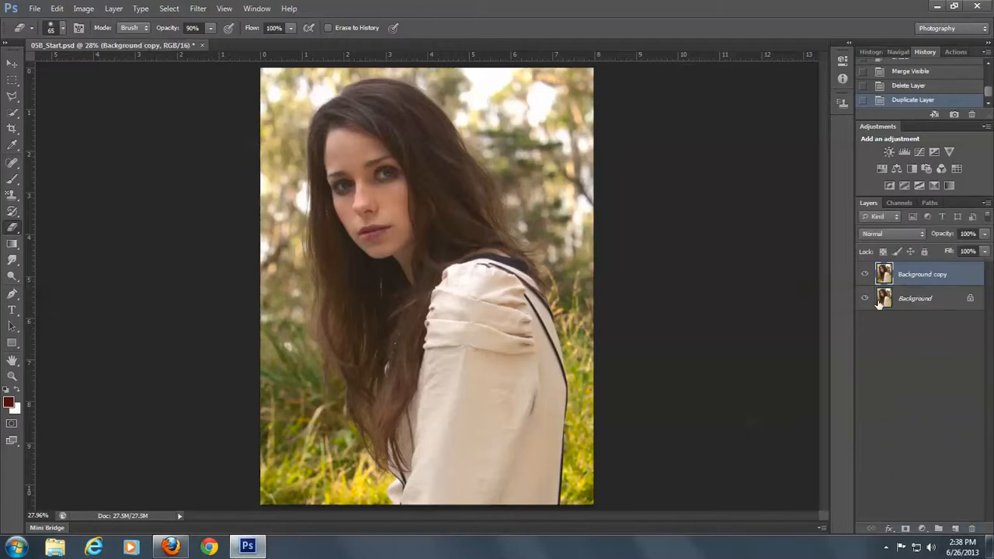
pyautogui.doubleClick(932, 274)
pyautogui.write('Corrections')
pyautogui.press('Return')
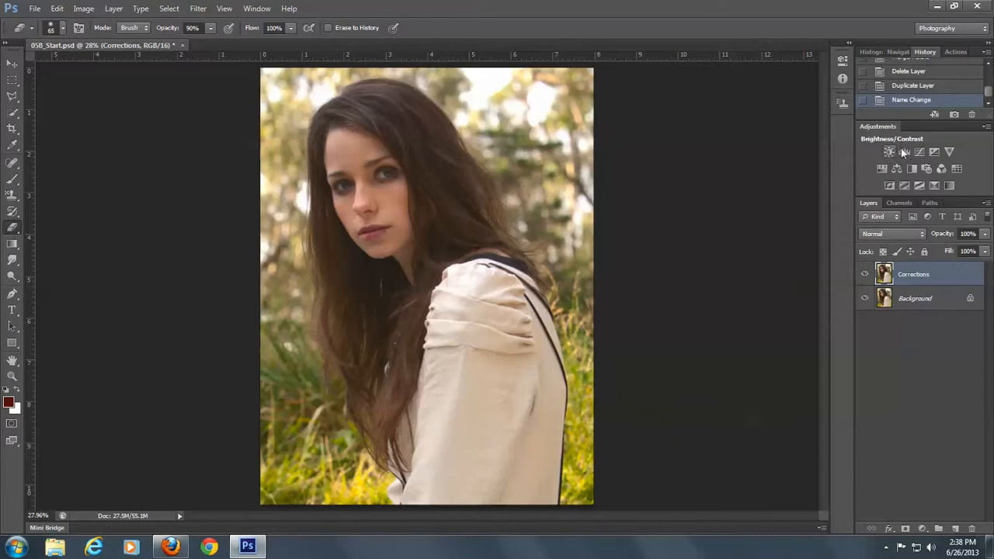
pyautogui.click(86, 11)
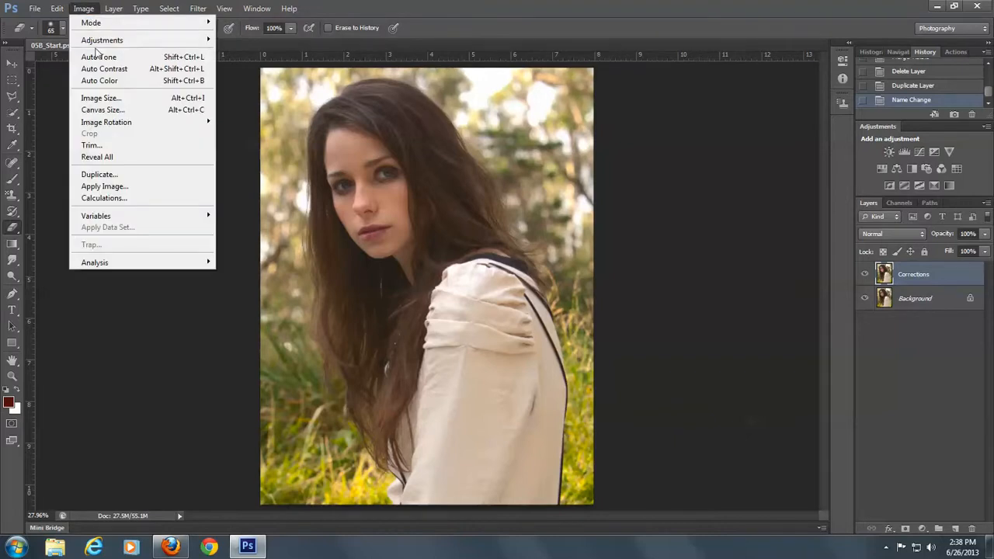
pyautogui.moveTo(117, 40)
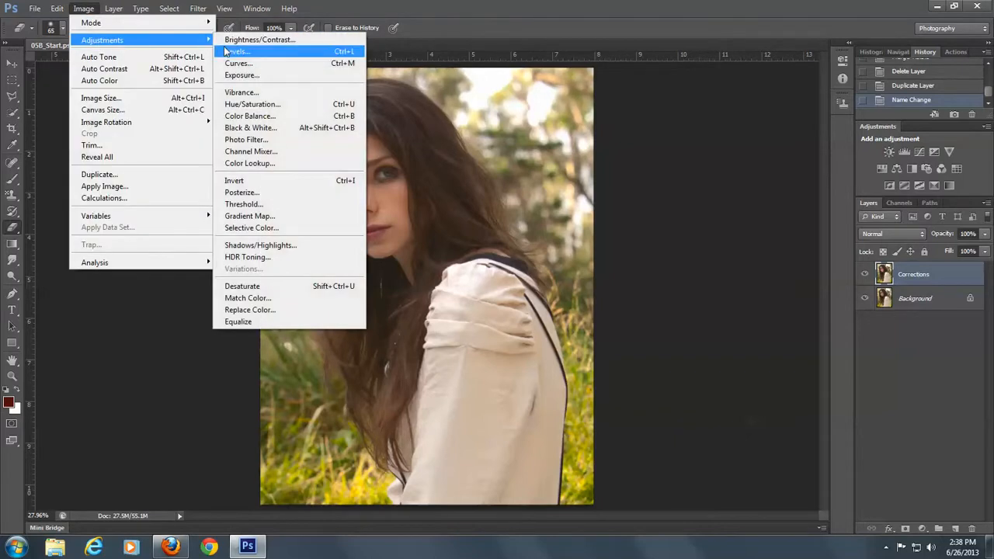
pyautogui.click(472, 20)
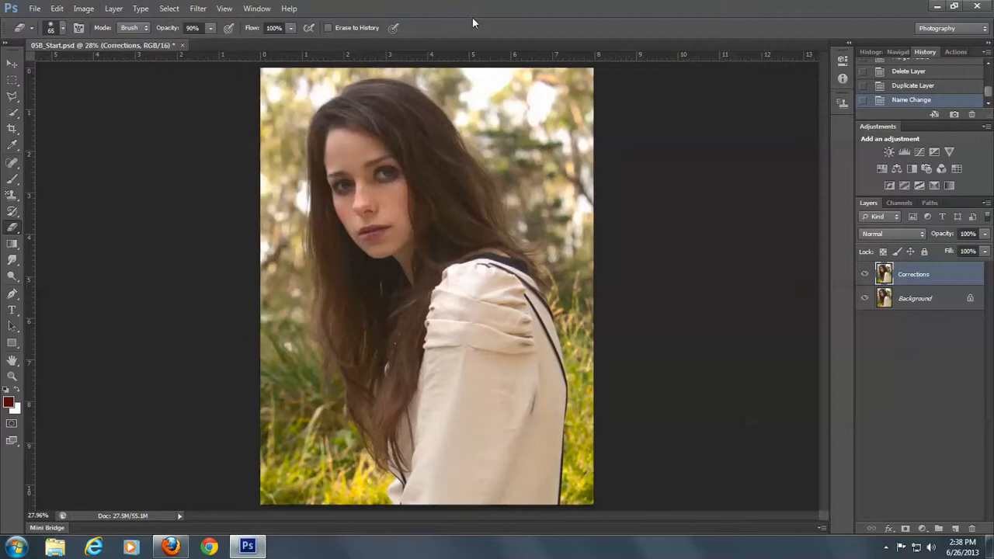
# Add a Levels adjustment layer above Corrections with RGB input levels of 25, 1.14 and 253
pyautogui.click(904, 151)
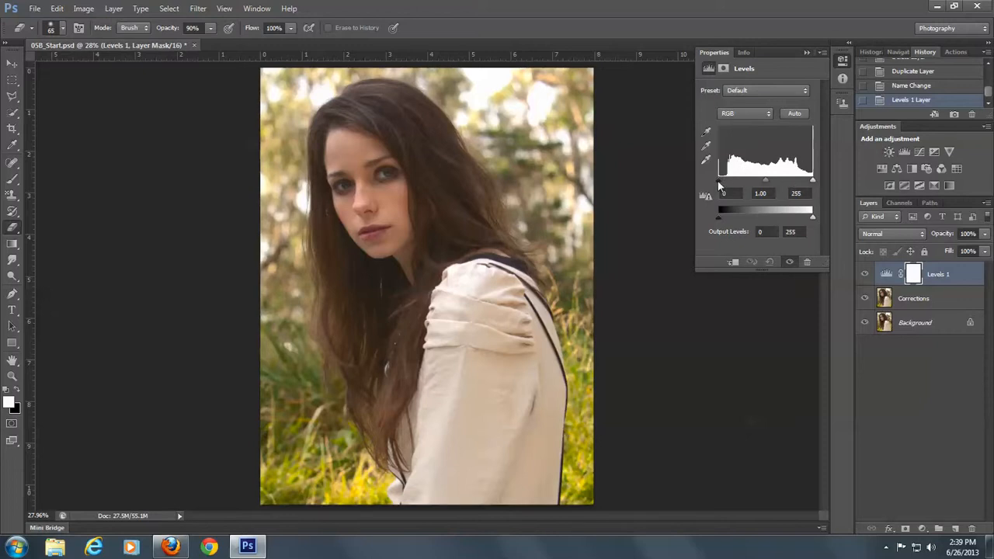
pyautogui.moveTo(717, 181); pyautogui.dragTo(726, 187)
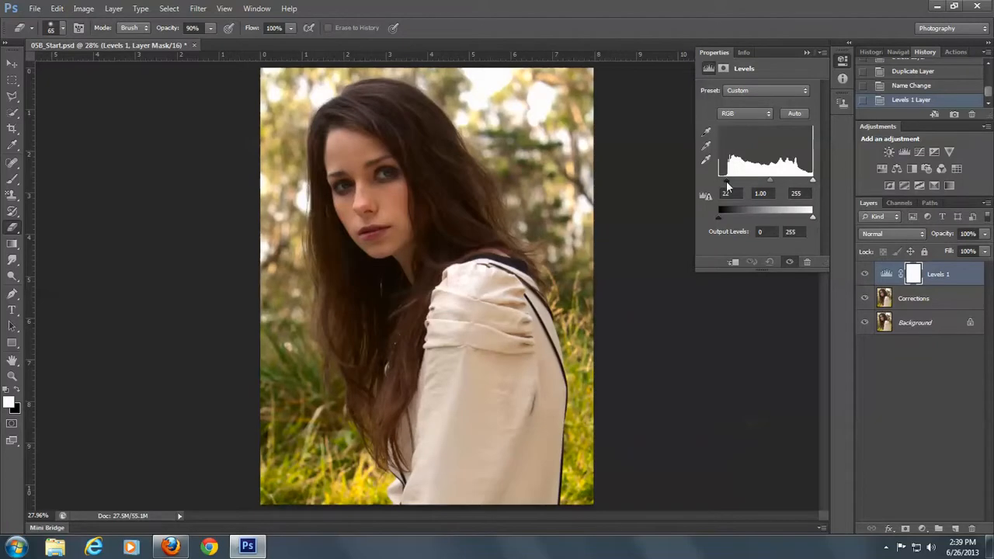
pyautogui.moveTo(727, 186); pyautogui.dragTo(729, 184)
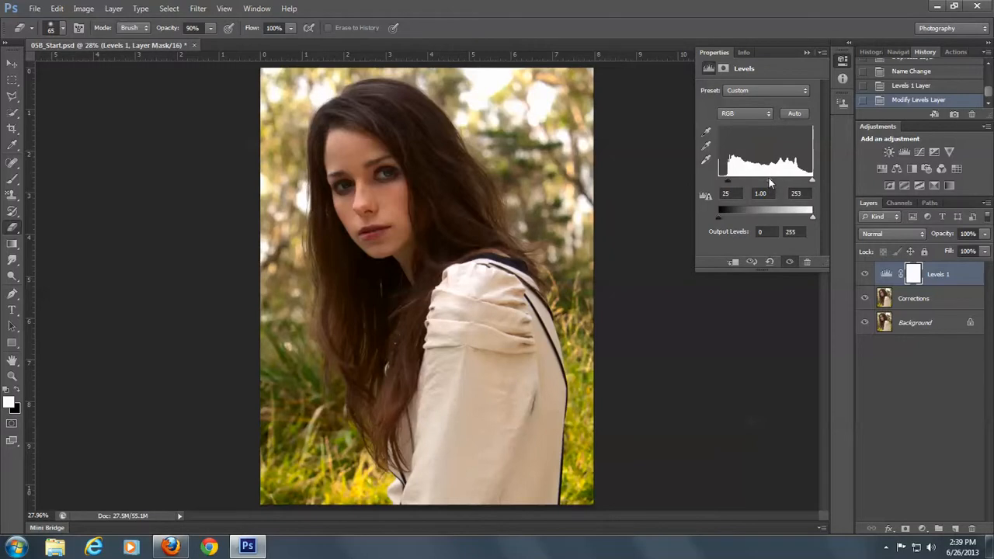
pyautogui.moveTo(769, 178); pyautogui.dragTo(765, 177)
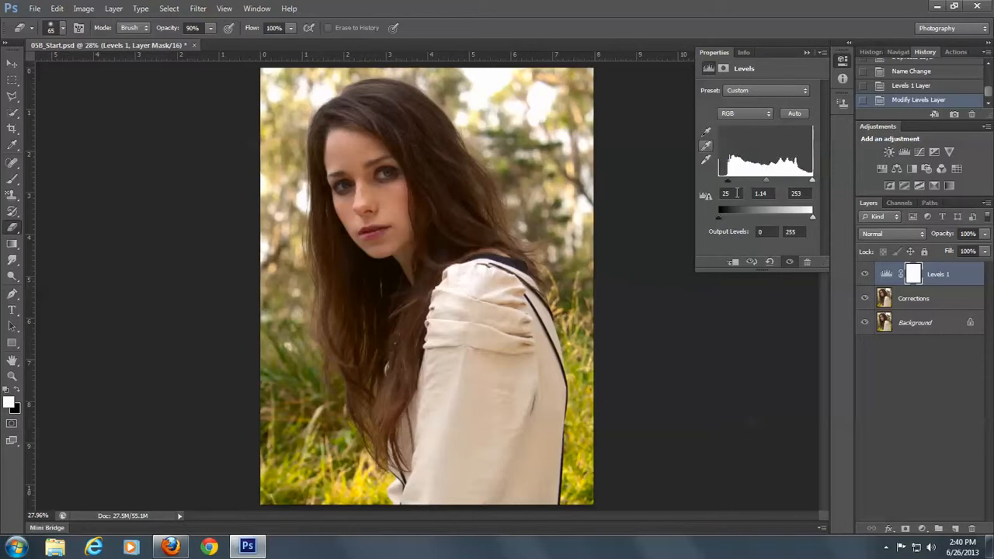
pyautogui.click(805, 55)
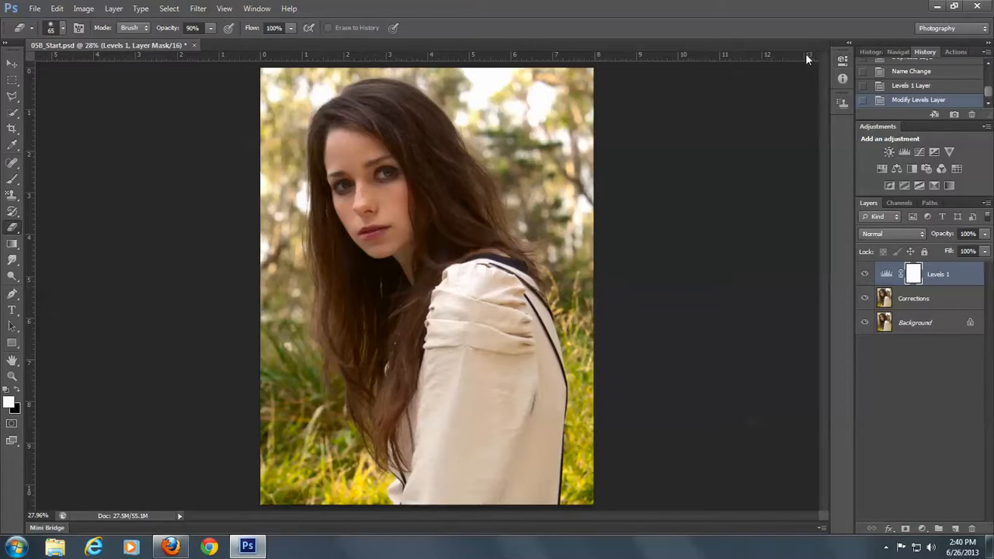
# Toggle the Levels 1 layer's visibility several times to compare the portrait before and after the adjustment
pyautogui.click(864, 277)
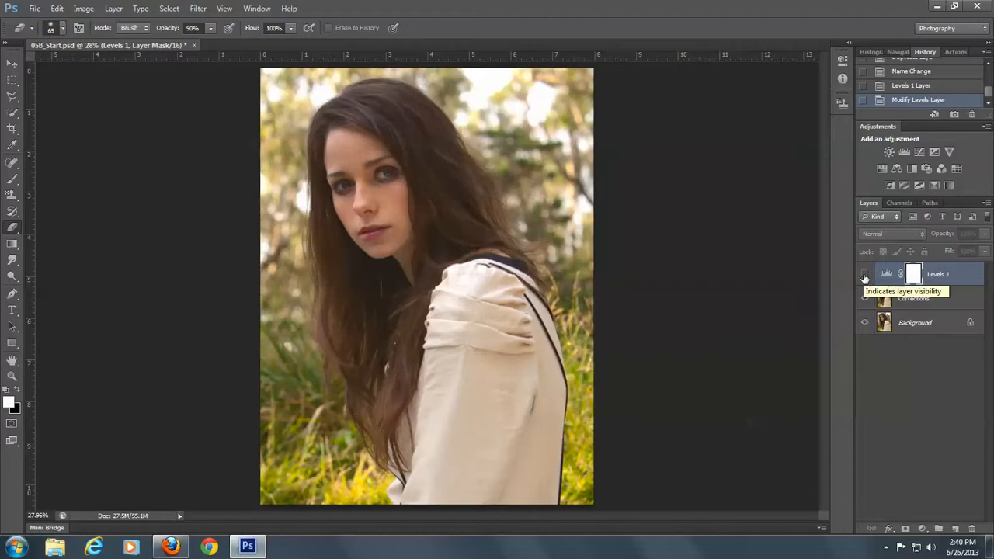
pyautogui.click(864, 277)
pyautogui.click(864, 277)
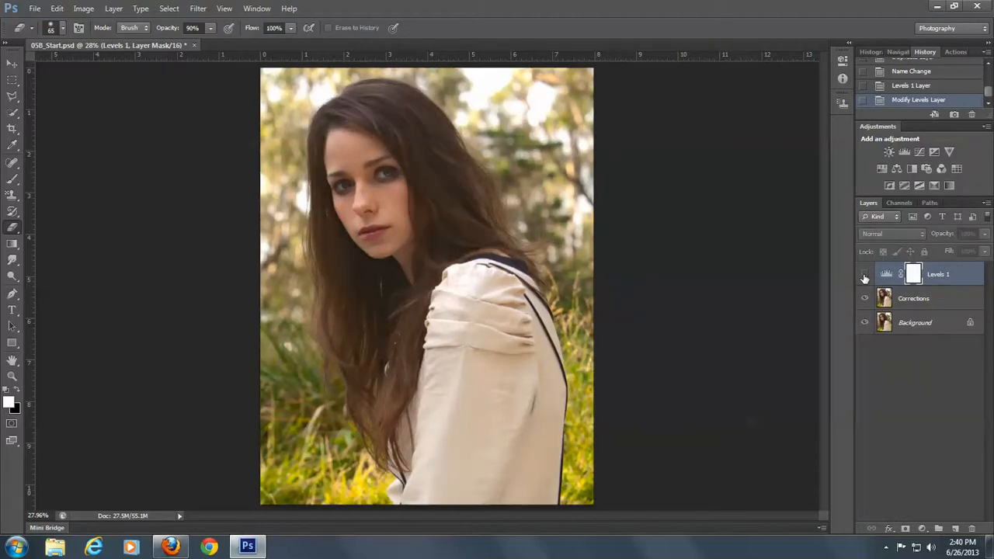
pyautogui.click(864, 278)
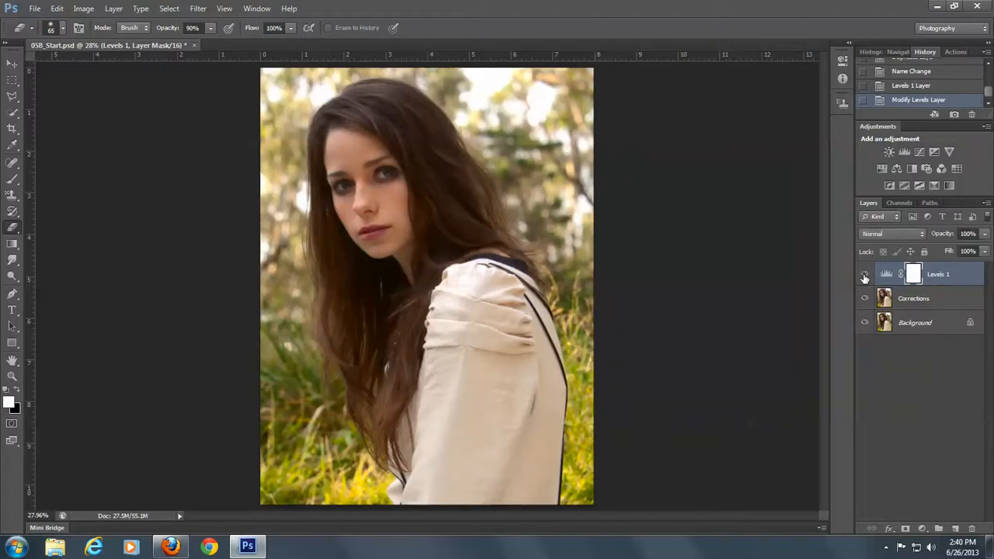
pyautogui.click(864, 277)
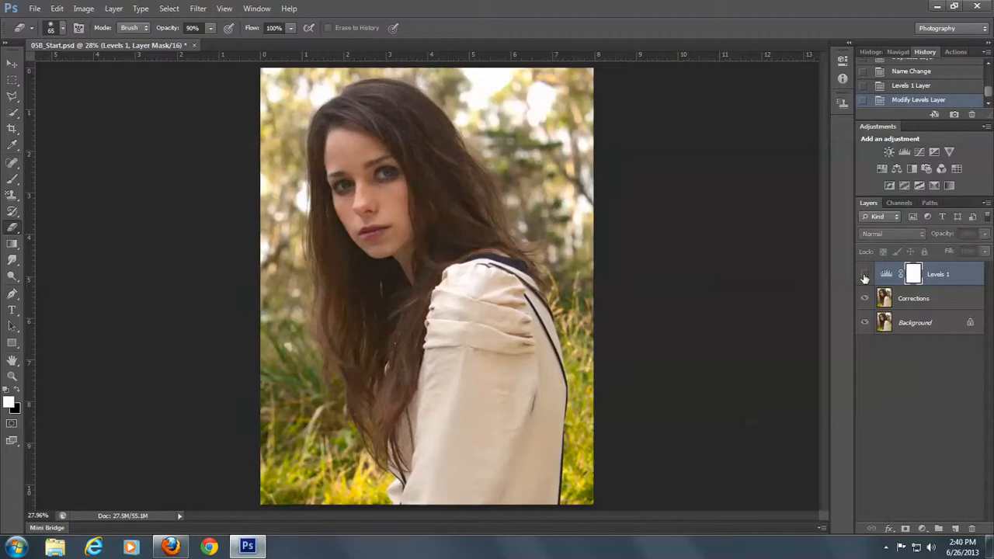
pyautogui.click(864, 277)
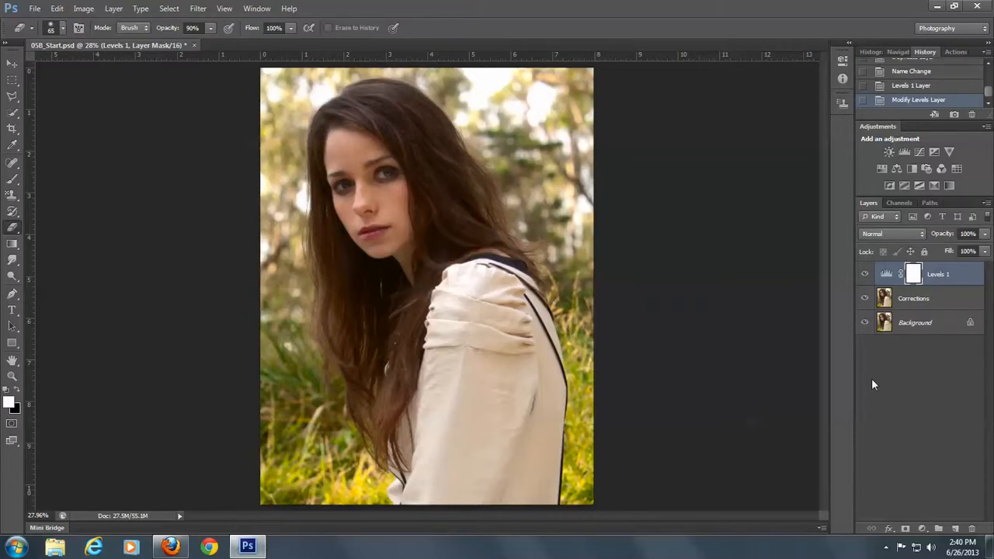
# Activate the Spot Healing Brush Tool for close-up retouching of the woman's face
pyautogui.click(12, 375)
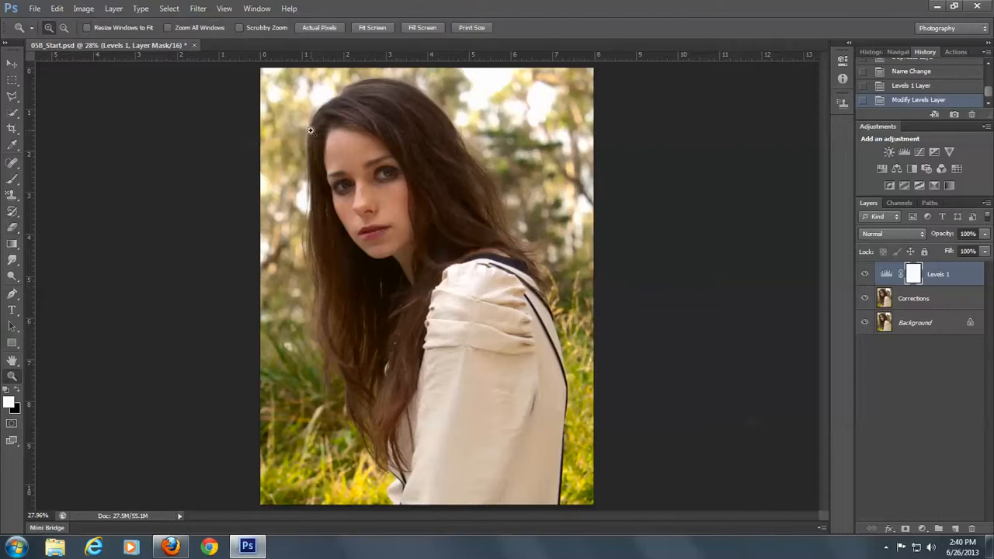
pyautogui.moveTo(312, 121); pyautogui.dragTo(446, 278)
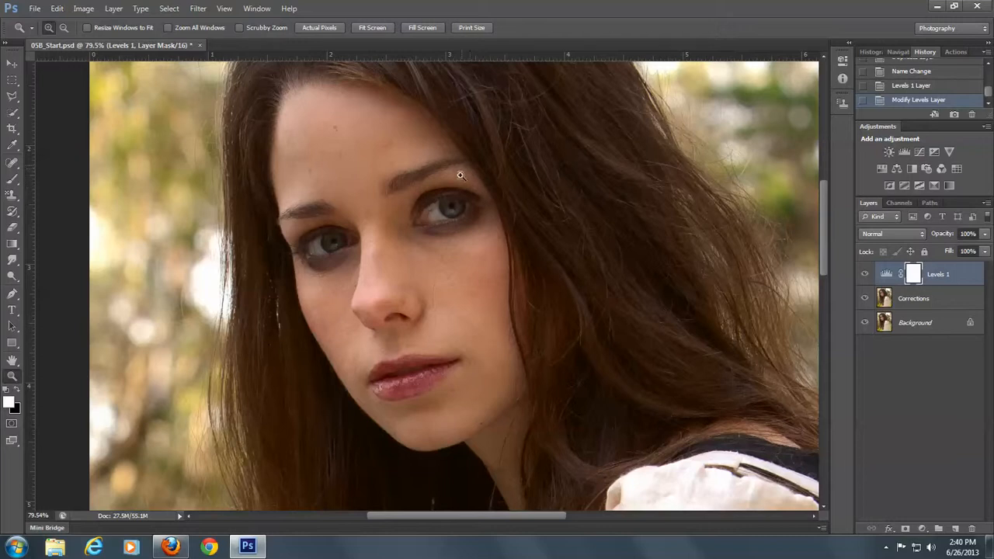
pyautogui.click(13, 164)
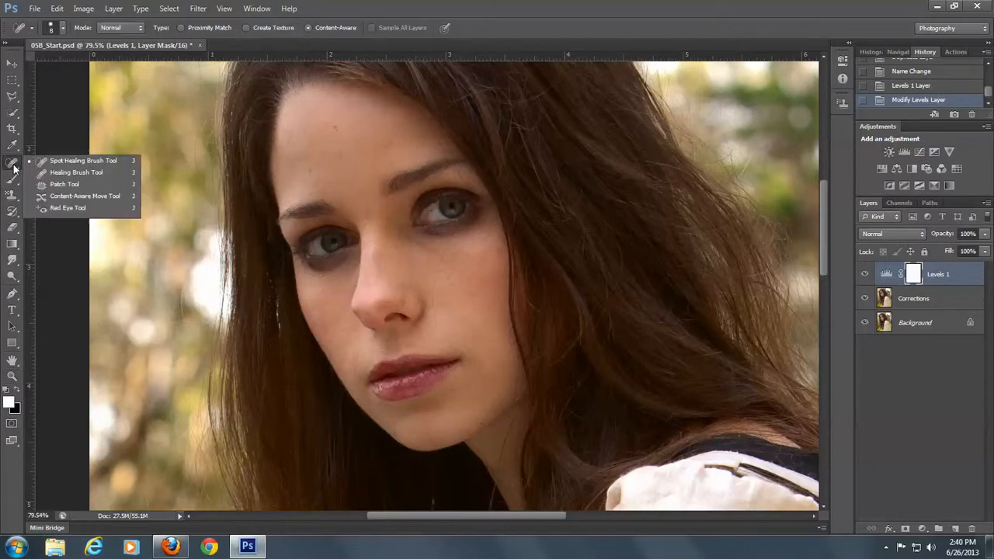
pyautogui.click(102, 163)
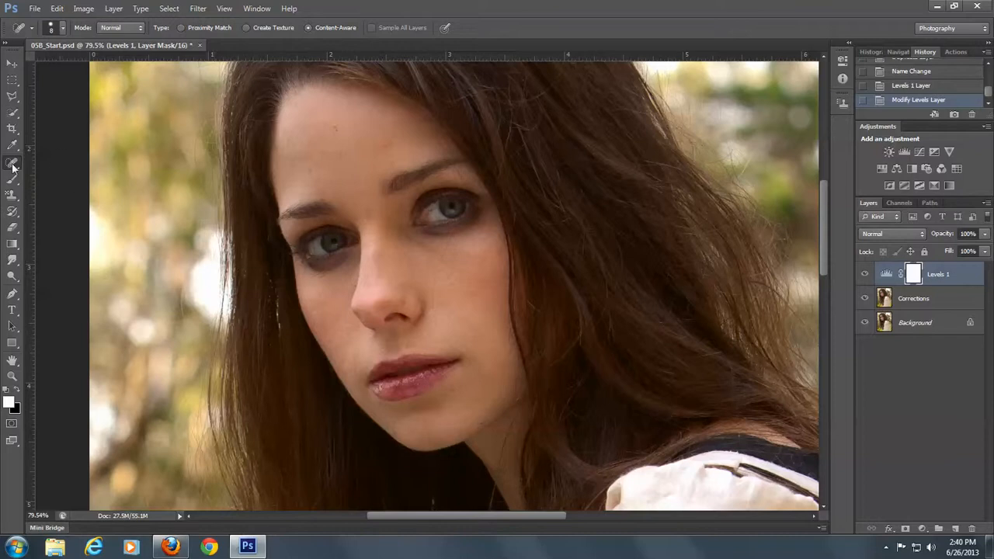
# Try to change the Spot Healing Brush size to 7 px
pyautogui.click(63, 29)
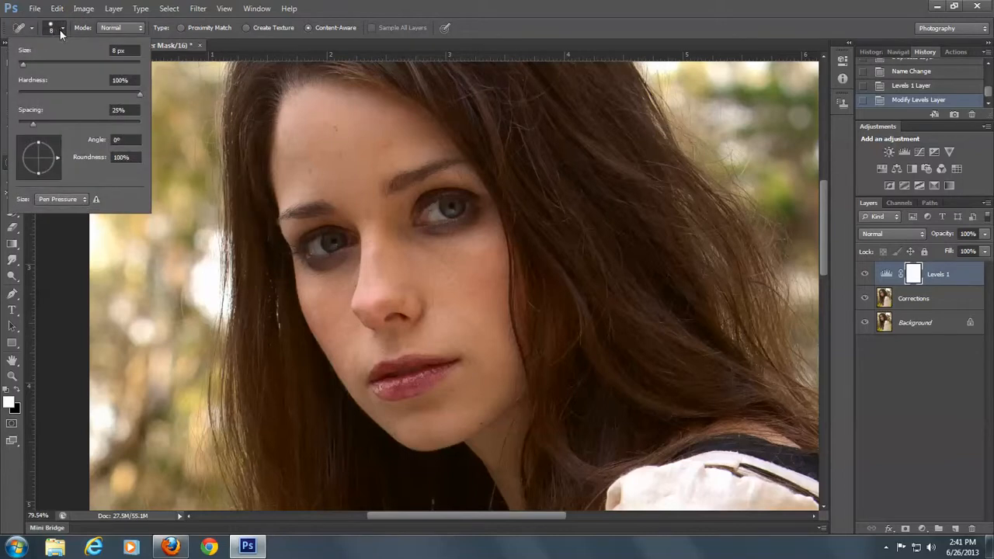
pyautogui.click(63, 29)
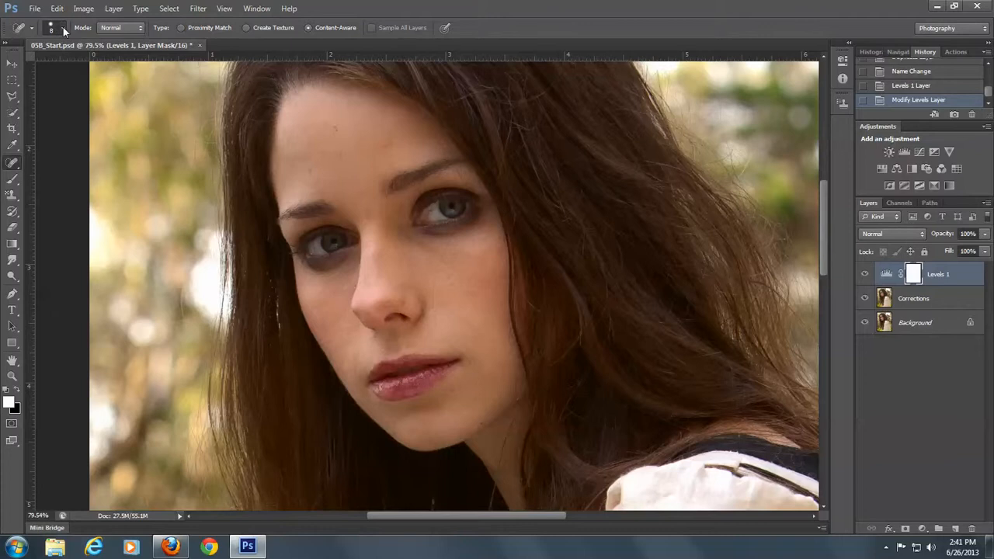
pyautogui.click(63, 29)
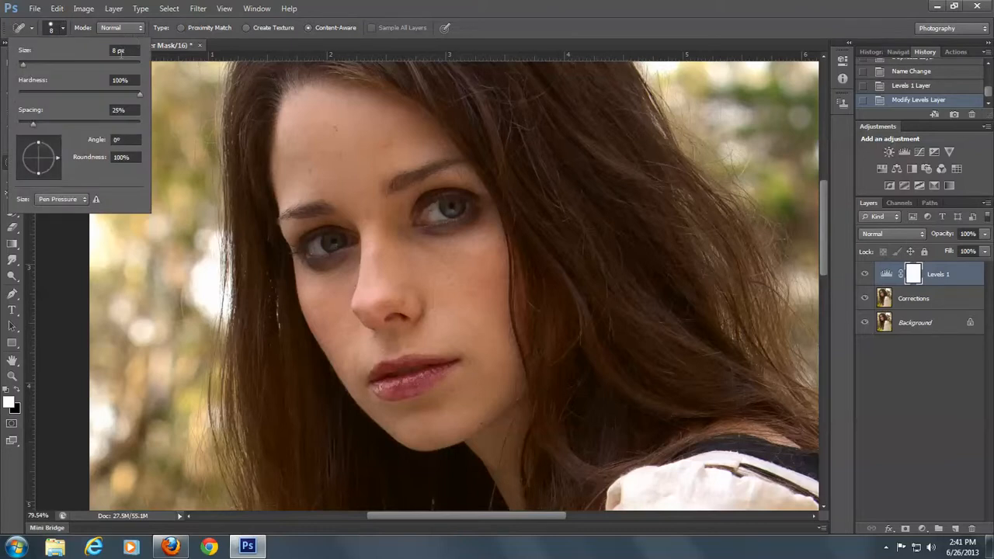
pyautogui.click(115, 50)
pyautogui.write('7')
pyautogui.click(56, 30)
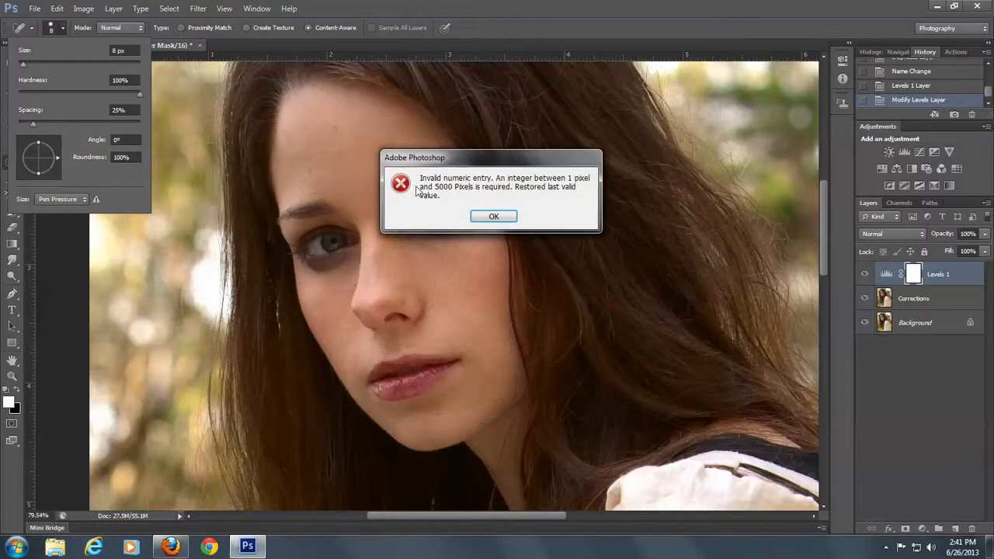
pyautogui.click(492, 216)
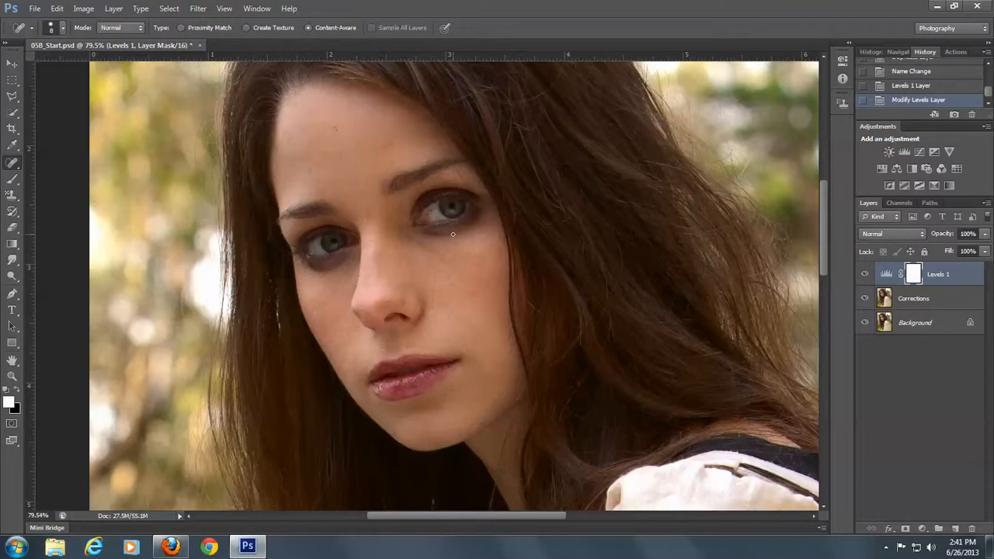
# Heal the stray hair running down the cheek below the eye, working on the Corrections layer
pyautogui.click(441, 257)
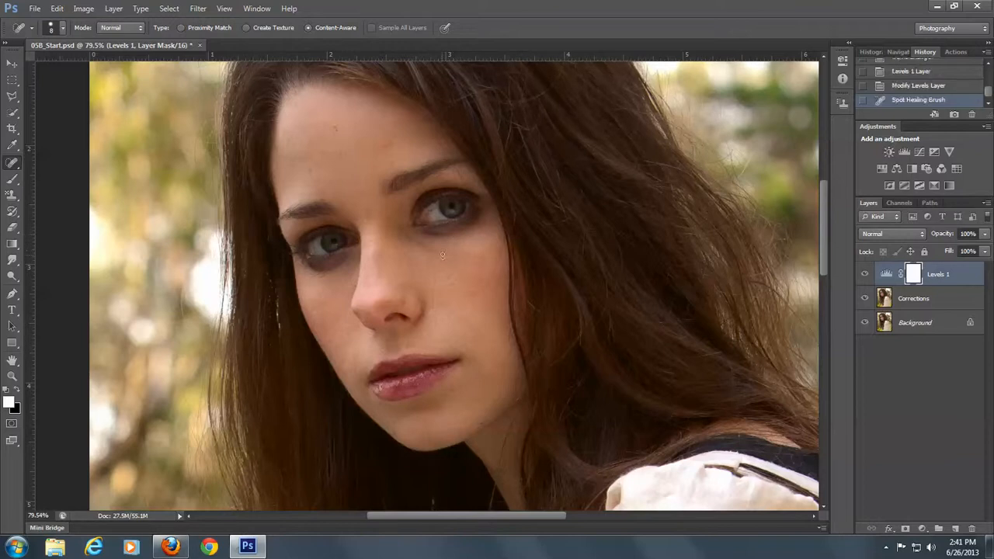
pyautogui.click(920, 301)
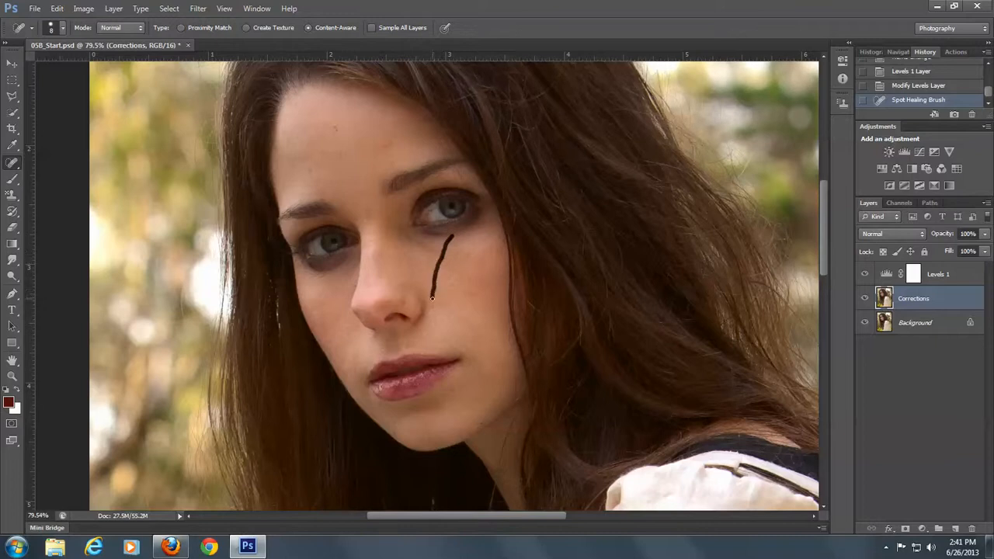
pyautogui.moveTo(432, 297); pyautogui.dragTo(437, 321)
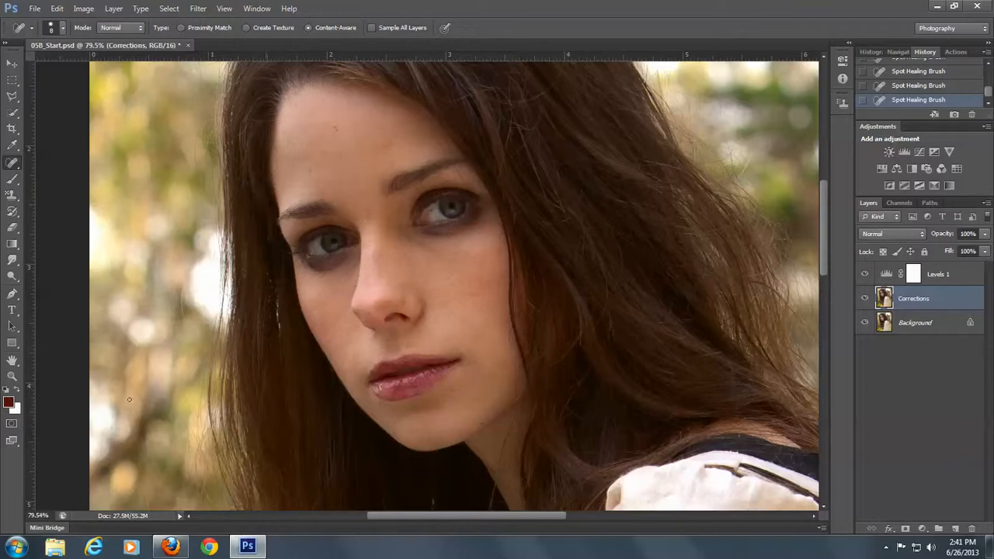
# Remove the stray hairs and small marks on the cheek and along the jaw edge beside the mouth with the Spot Healing Brush
pyautogui.click(12, 376)
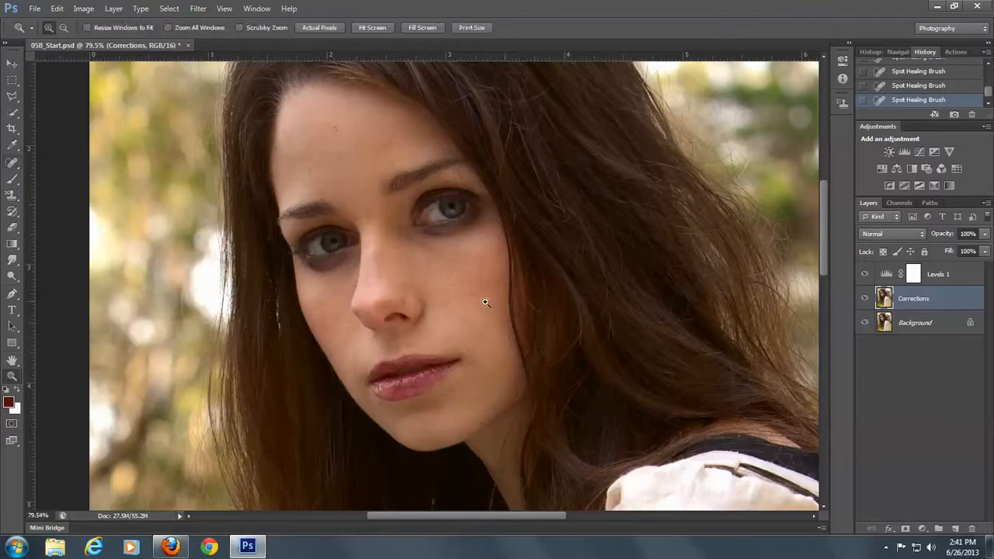
pyautogui.moveTo(512, 300); pyautogui.dragTo(598, 432)
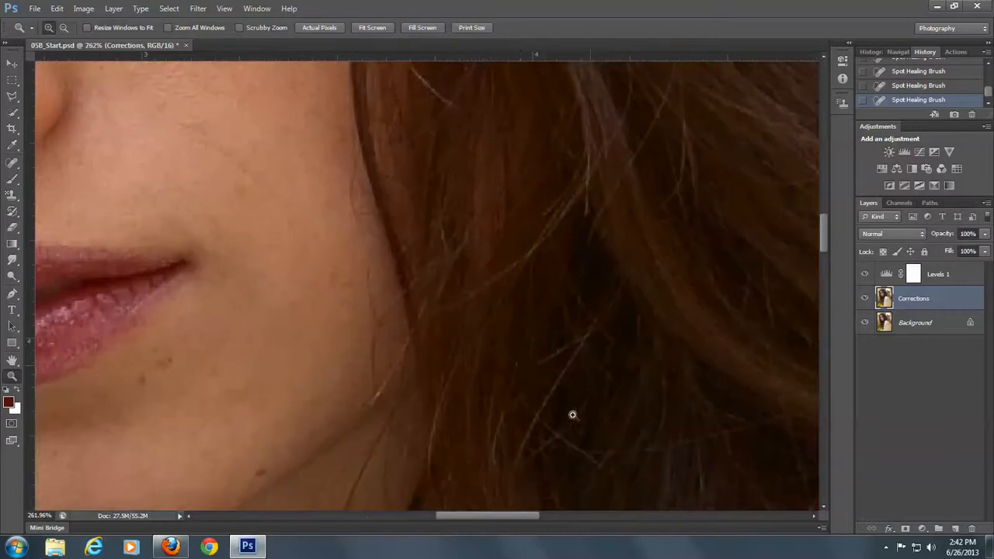
pyautogui.click(13, 163)
pyautogui.moveTo(276, 69); pyautogui.dragTo(342, 139)
pyautogui.moveTo(209, 144); pyautogui.dragTo(262, 183)
pyautogui.moveTo(353, 166); pyautogui.dragTo(371, 225)
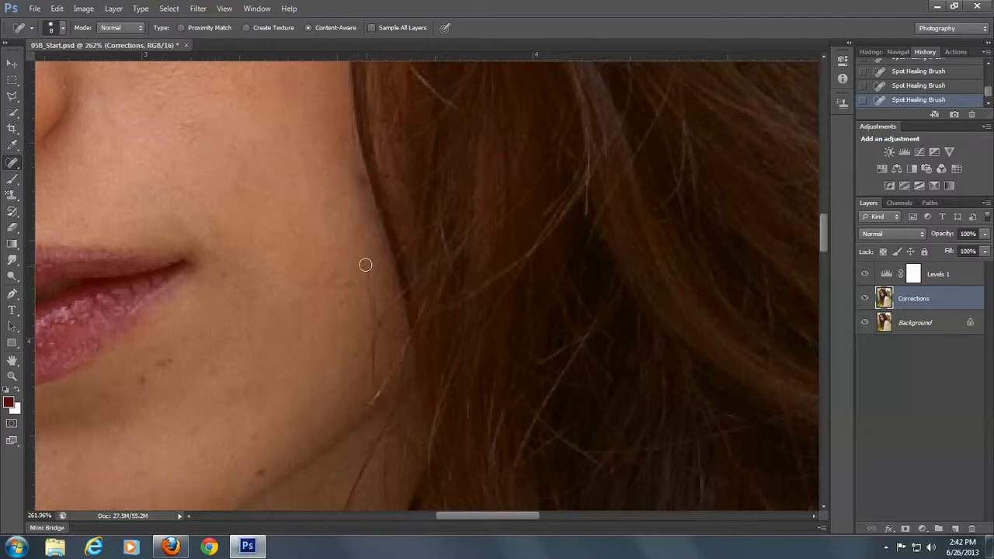
pyautogui.moveTo(363, 259)
pyautogui.mouseDown()
pyautogui.moveTo(377, 309)
pyautogui.moveTo(392, 302)
pyautogui.moveTo(374, 375)
pyautogui.mouseUp()
pyautogui.moveTo(366, 293)
pyautogui.mouseDown()
pyautogui.moveTo(397, 341)
pyautogui.moveTo(399, 370)
pyautogui.moveTo(364, 414)
pyautogui.mouseUp()
# Heal the stray hairs crossing the skin between the eyebrow and the eye and beside the eye's outer corner
pyautogui.moveTo(226, 158); pyautogui.dragTo(284, 308)
pyautogui.moveTo(295, 146); pyautogui.dragTo(309, 346)
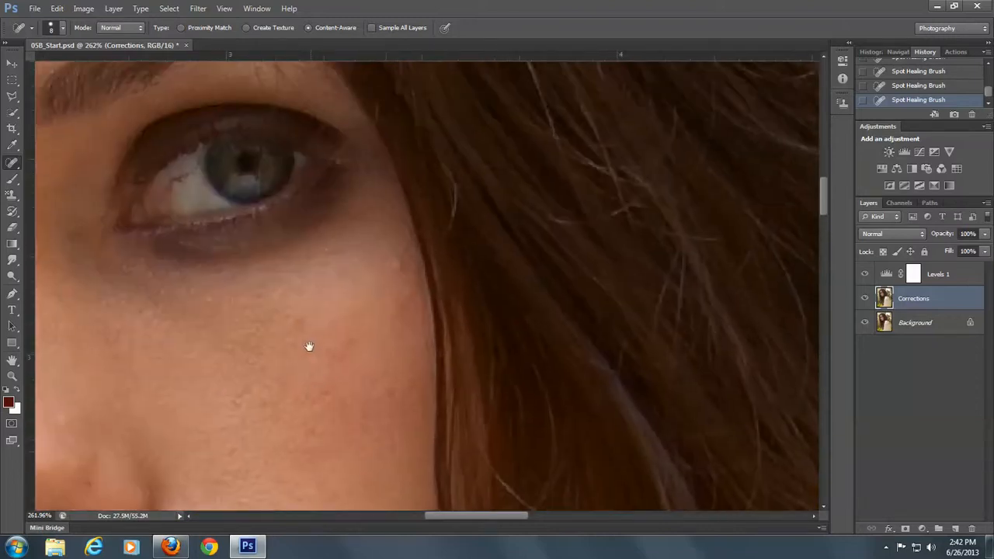
pyautogui.moveTo(375, 257); pyautogui.dragTo(394, 382)
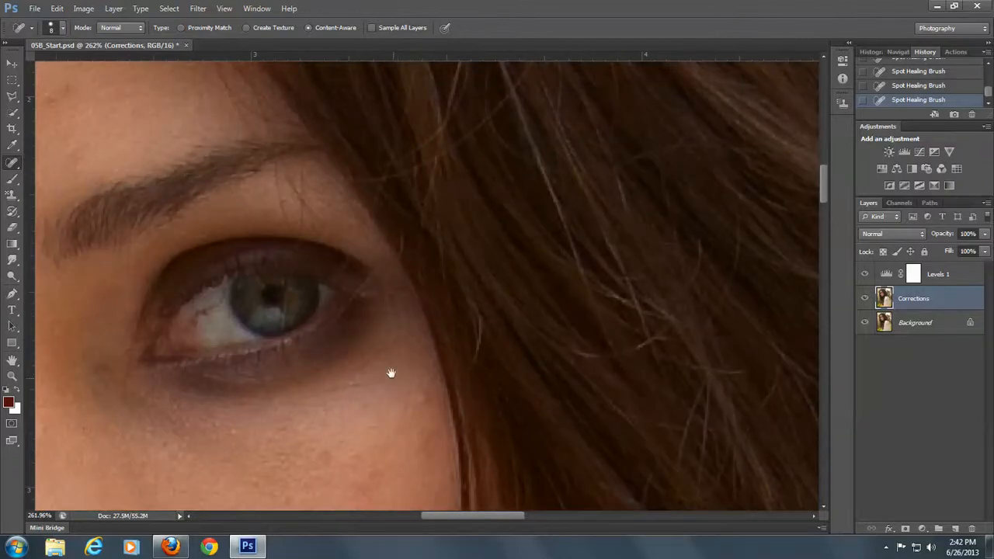
pyautogui.moveTo(275, 168); pyautogui.dragTo(282, 220)
pyautogui.moveTo(281, 168); pyautogui.dragTo(320, 227)
pyautogui.moveTo(299, 161); pyautogui.dragTo(306, 204)
pyautogui.click(282, 168)
pyautogui.moveTo(295, 164); pyautogui.dragTo(303, 193)
pyautogui.click(383, 263)
pyautogui.moveTo(366, 217); pyautogui.dragTo(362, 245)
# Heal the stray hairs on the forehead along the hairline down to the outer end of the eyebrow
pyautogui.moveTo(205, 117); pyautogui.dragTo(275, 346)
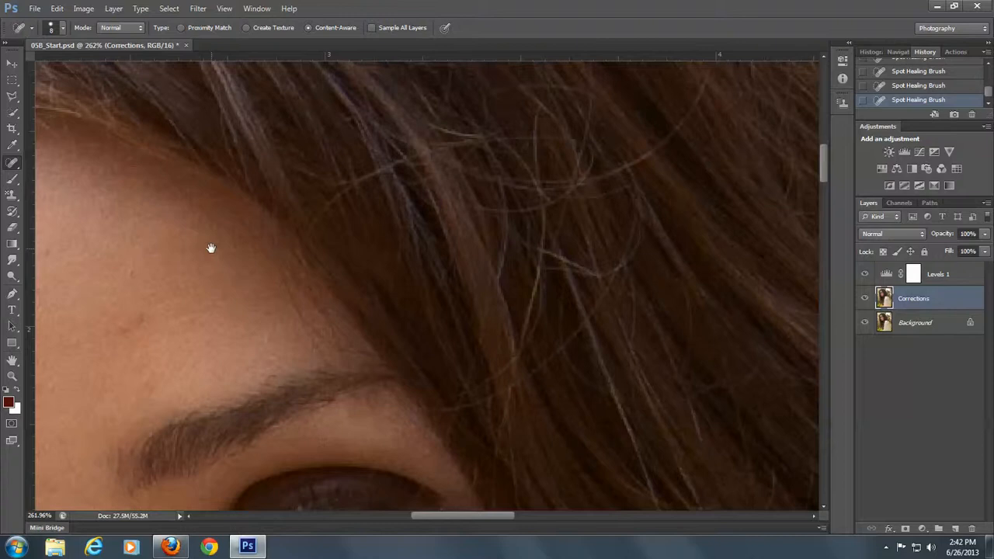
pyautogui.moveTo(210, 248); pyautogui.dragTo(225, 272)
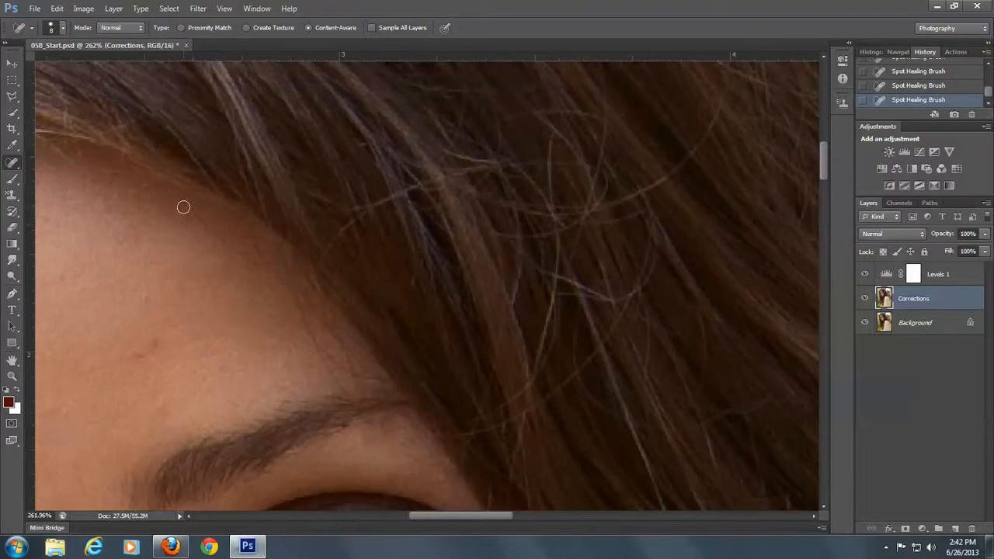
pyautogui.moveTo(177, 200); pyautogui.dragTo(258, 261)
pyautogui.moveTo(240, 219)
pyautogui.mouseDown()
pyautogui.moveTo(302, 286)
pyautogui.moveTo(303, 318)
pyautogui.moveTo(337, 357)
pyautogui.moveTo(321, 352)
pyautogui.moveTo(337, 354)
pyautogui.moveTo(339, 389)
pyautogui.mouseUp()
pyautogui.moveTo(344, 349); pyautogui.dragTo(359, 386)
pyautogui.moveTo(317, 324); pyautogui.dragTo(338, 346)
pyautogui.moveTo(313, 291); pyautogui.dragTo(343, 327)
pyautogui.moveTo(364, 377); pyautogui.dragTo(392, 382)
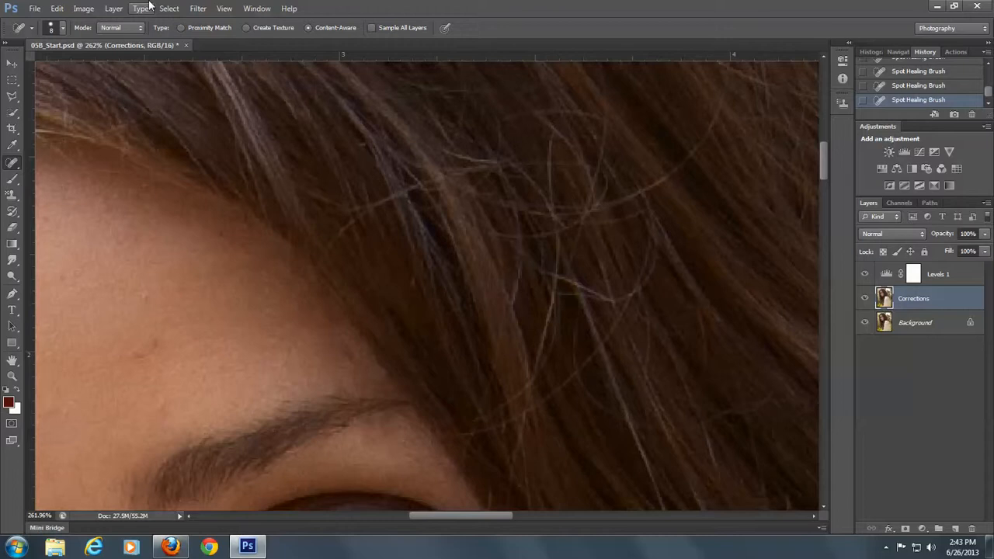
# Lighten the dark skin below both eyes with the Dodge Tool, using a 54 px brush, Midtones range and 29% exposure
pyautogui.hotkey('ctrl', '0')
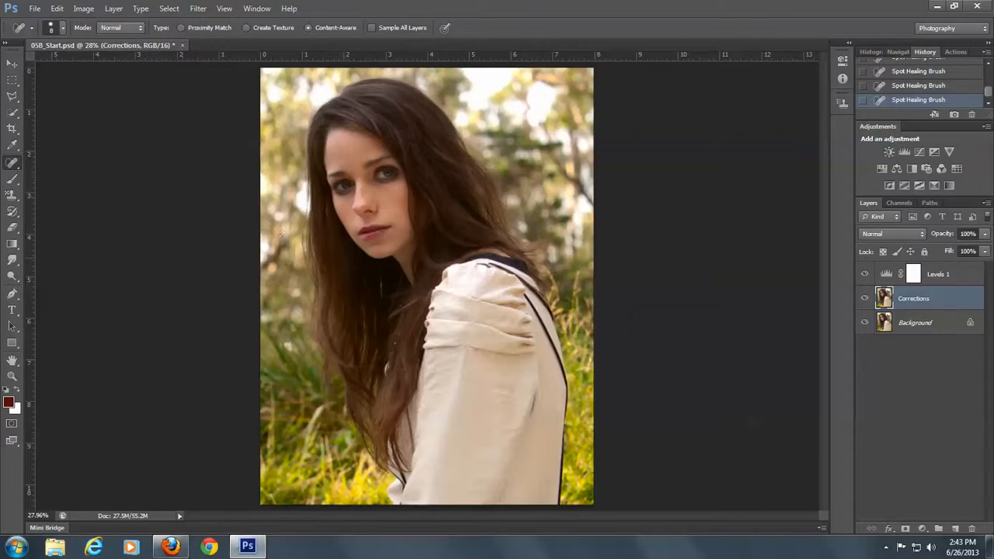
pyautogui.click(11, 376)
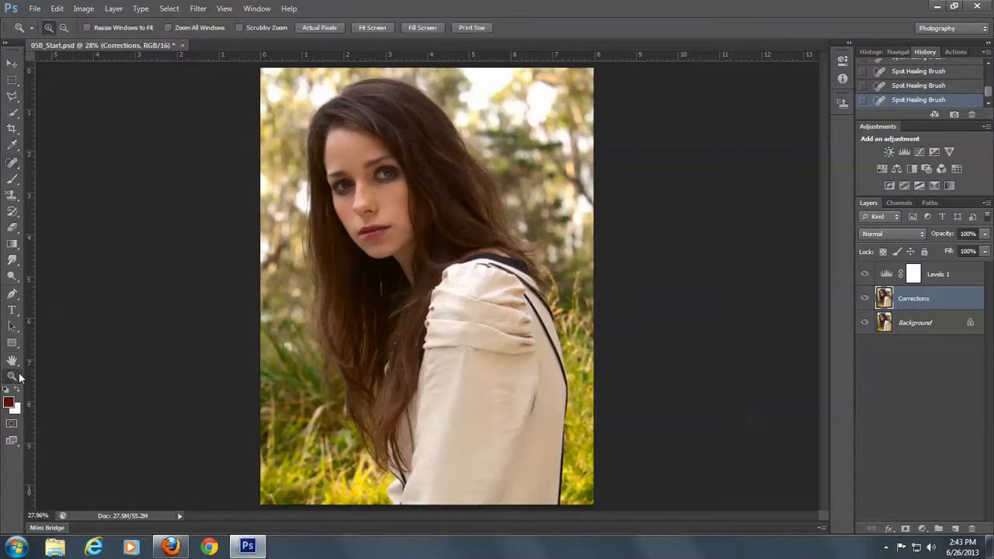
pyautogui.moveTo(305, 109); pyautogui.dragTo(445, 217)
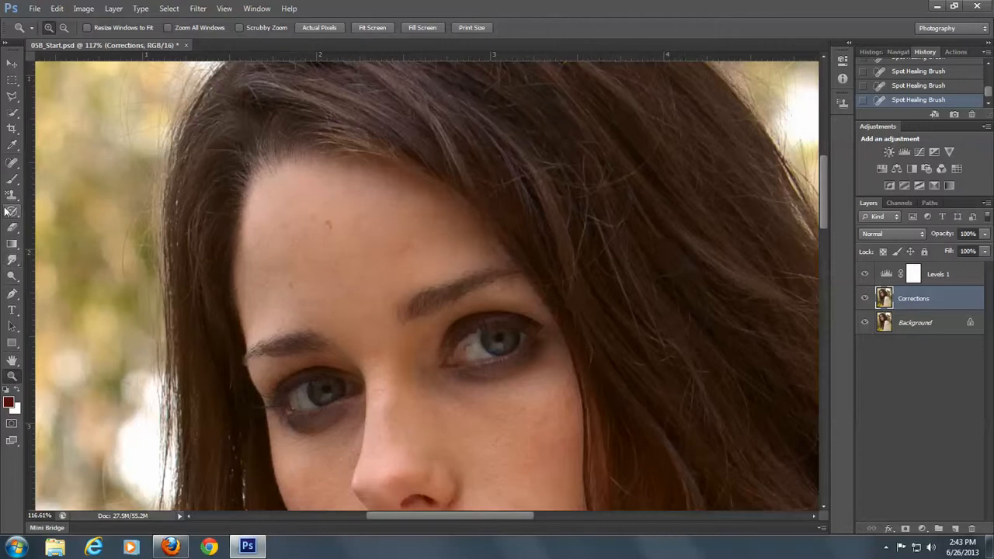
pyautogui.click(17, 278)
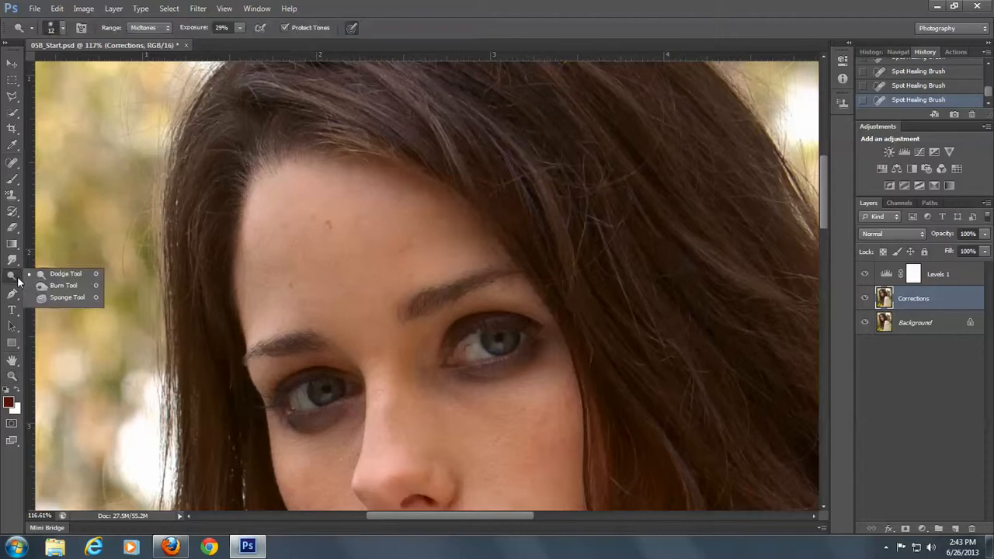
pyautogui.click(66, 275)
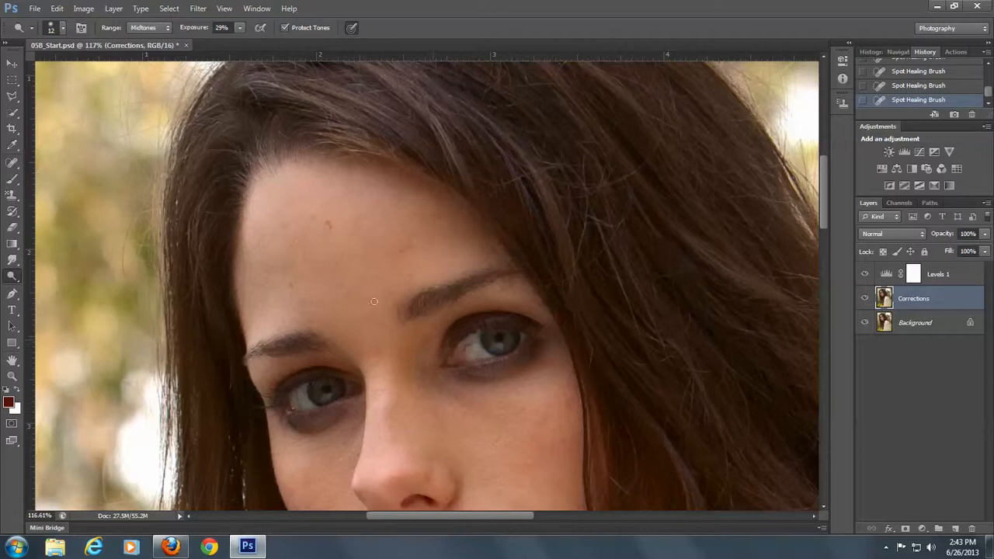
pyautogui.click(62, 29)
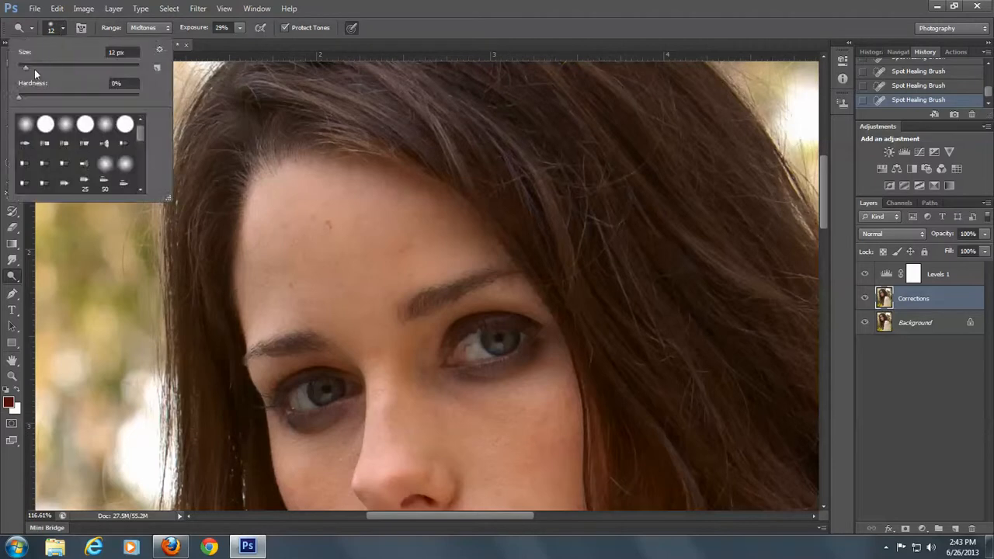
pyautogui.moveTo(25, 67); pyautogui.dragTo(29, 66)
pyautogui.click(478, 386)
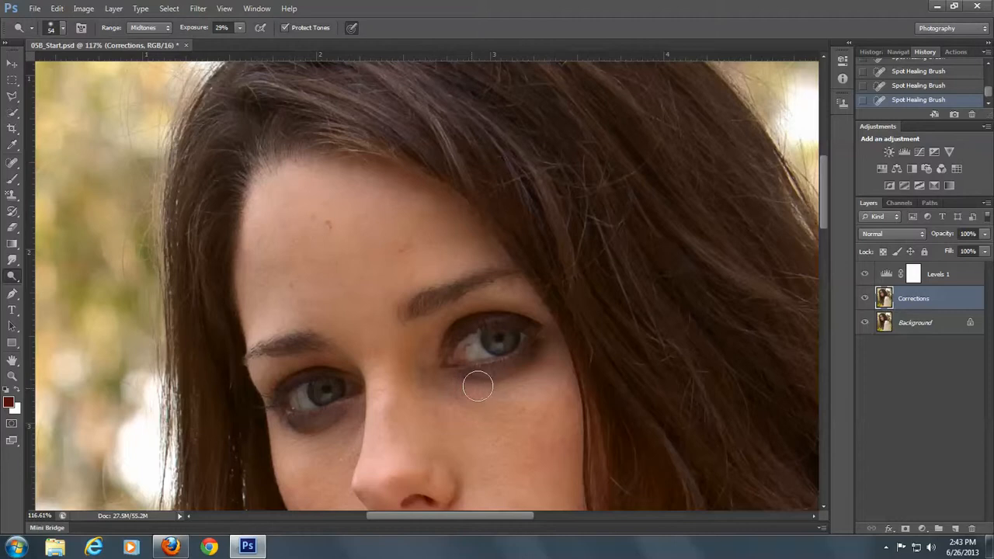
pyautogui.moveTo(477, 386)
pyautogui.mouseDown()
pyautogui.moveTo(543, 354)
pyautogui.moveTo(452, 386)
pyautogui.mouseUp()
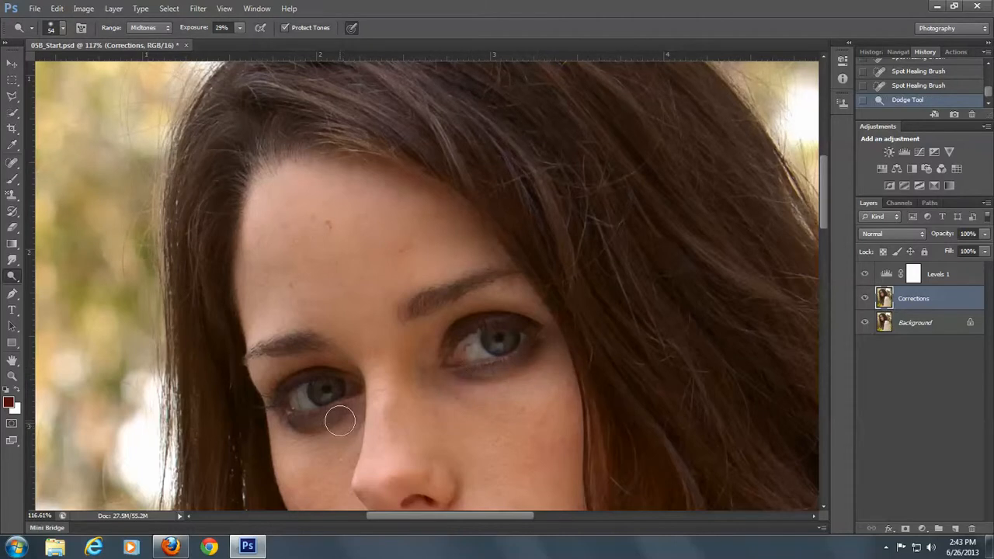
pyautogui.moveTo(340, 421); pyautogui.dragTo(286, 428)
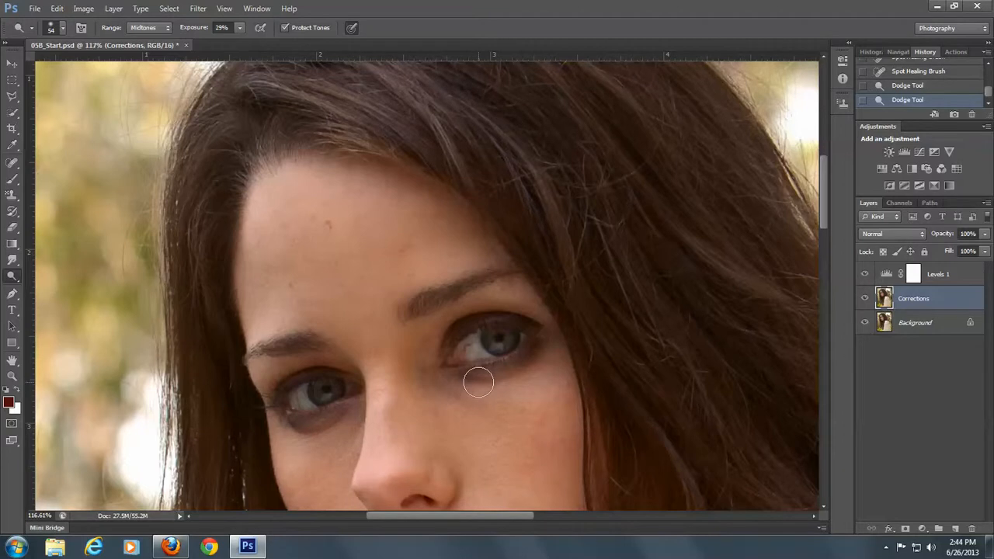
pyautogui.moveTo(478, 382)
pyautogui.mouseDown()
pyautogui.moveTo(545, 354)
pyautogui.moveTo(525, 391)
pyautogui.mouseUp()
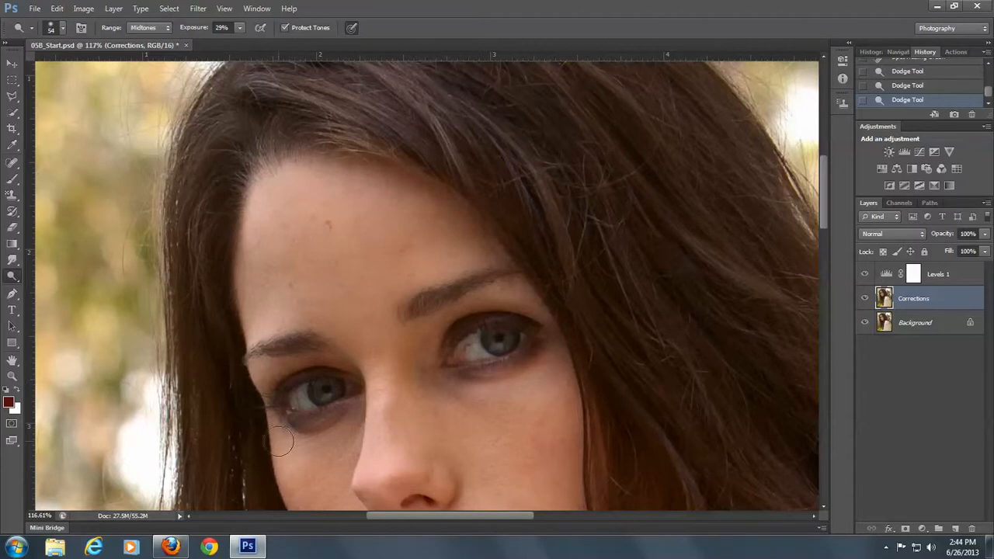
# Reduce the Dodge brush to 35 px and lighten the shadows directly under both eyes again
pyautogui.click(62, 29)
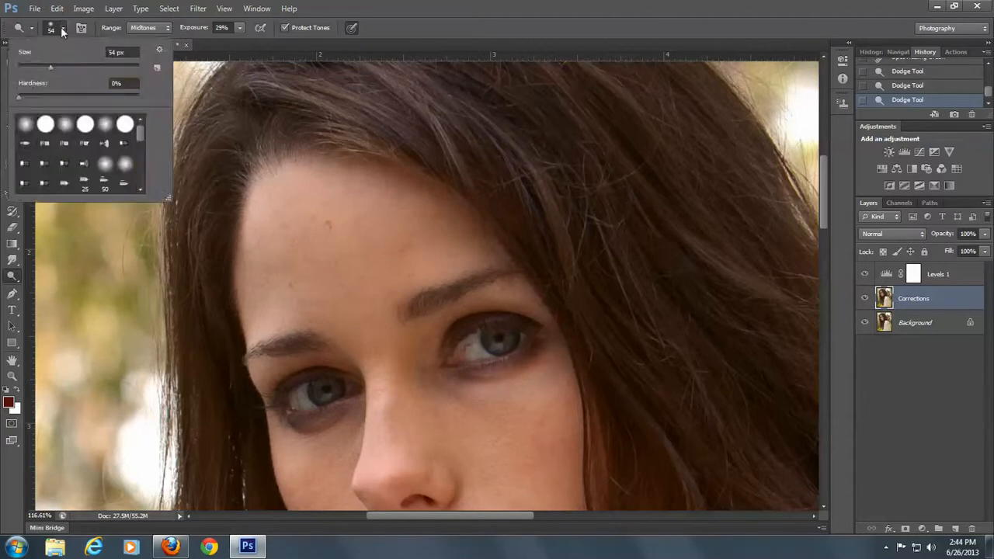
pyautogui.moveTo(51, 67); pyautogui.dragTo(42, 67)
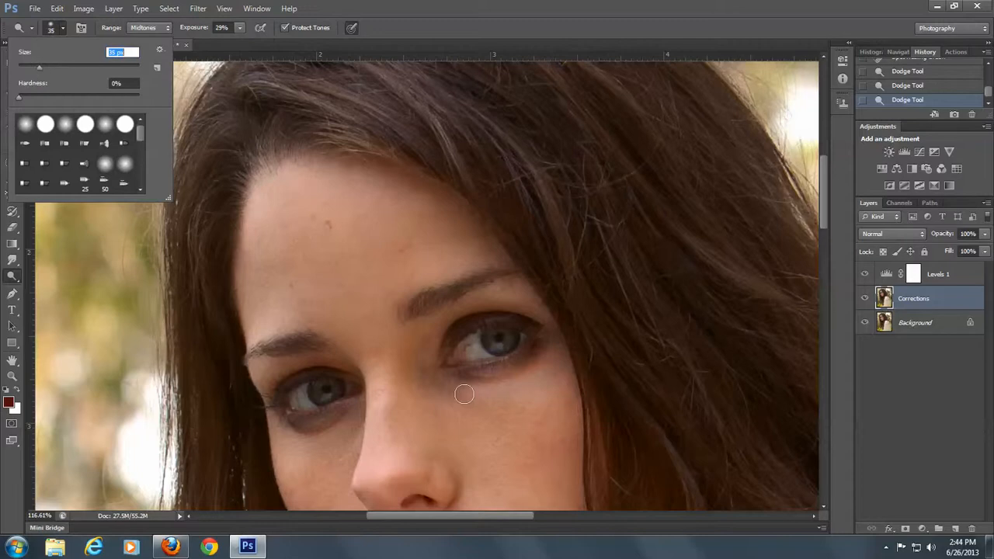
pyautogui.moveTo(462, 385)
pyautogui.mouseDown()
pyautogui.moveTo(528, 367)
pyautogui.moveTo(545, 352)
pyautogui.mouseUp()
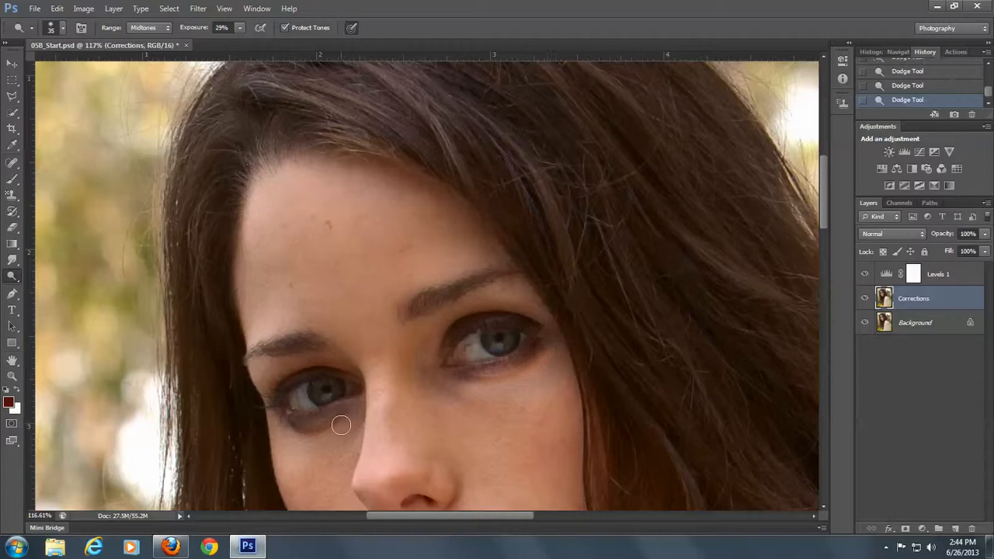
pyautogui.moveTo(337, 424)
pyautogui.mouseDown()
pyautogui.moveTo(274, 429)
pyautogui.moveTo(322, 444)
pyautogui.moveTo(267, 423)
pyautogui.mouseUp()
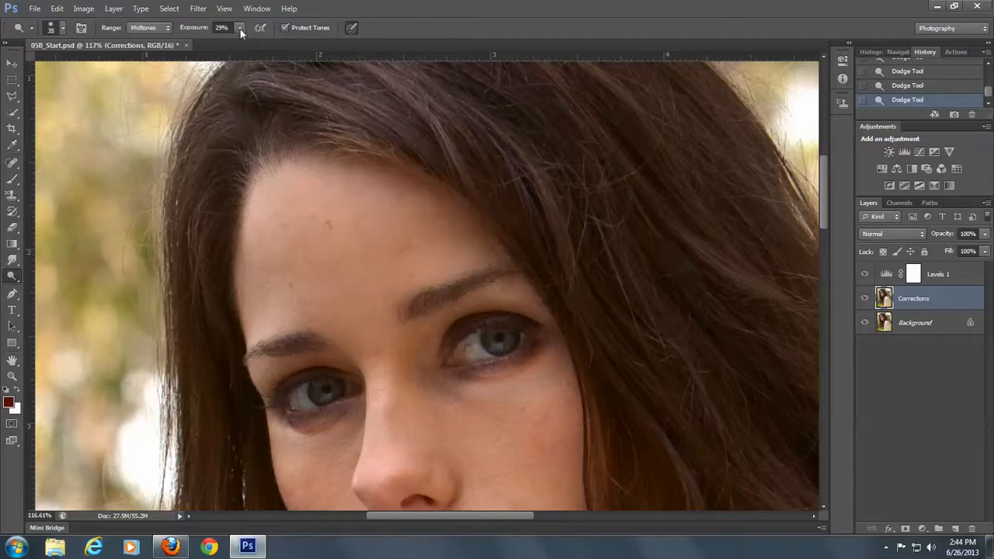
# Try dodging under one eye with the range set to Highlights, and undo the stroke
pyautogui.click(148, 28)
pyautogui.moveTo(462, 384); pyautogui.dragTo(543, 352)
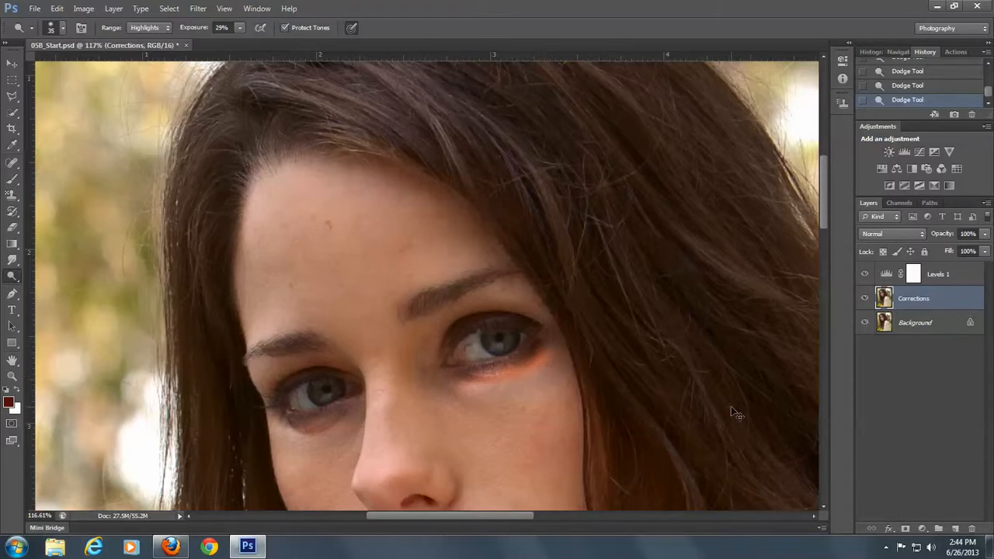
pyautogui.hotkey('ctrl', 'z')
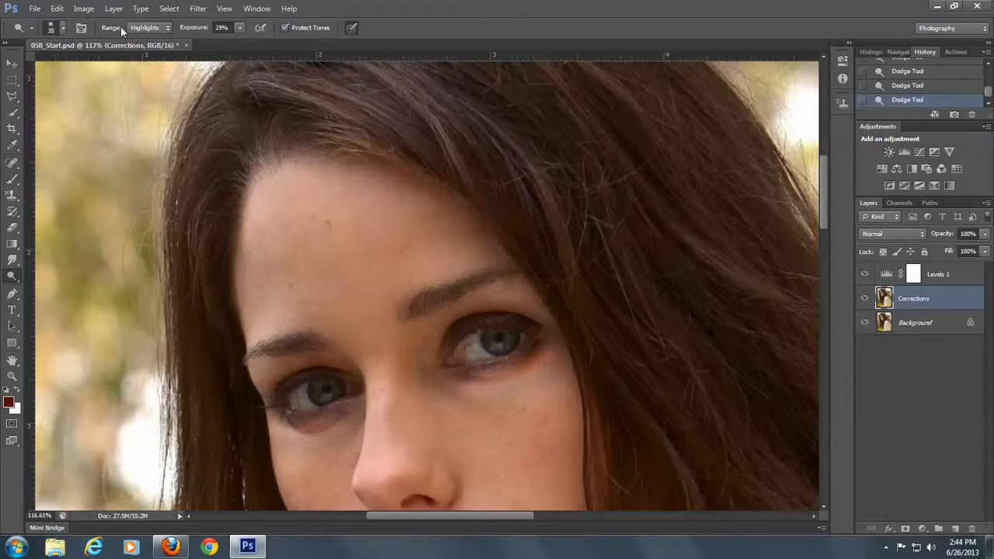
# Set the Dodge range to Shadows and lighten the dark circles below both eyes
pyautogui.click(161, 31)
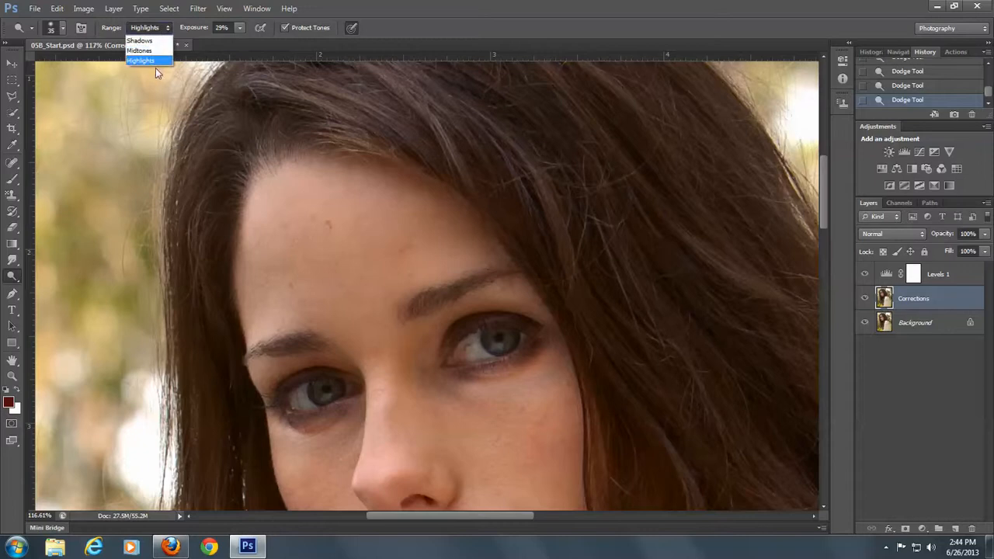
pyautogui.click(141, 40)
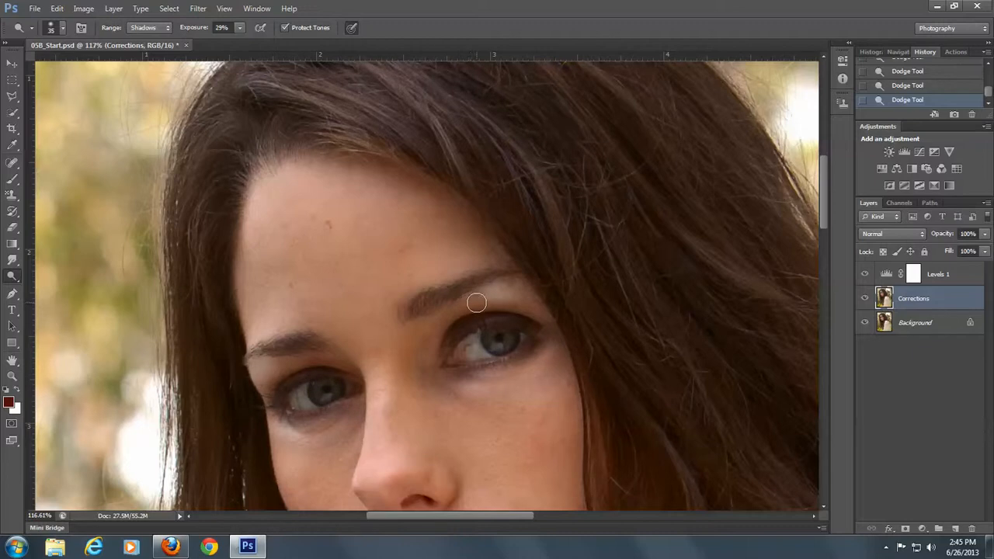
# Compare the whole portrait with and without the Levels 1 adjustment, leaving the layer visible
pyautogui.hotkey('ctrl', '0')
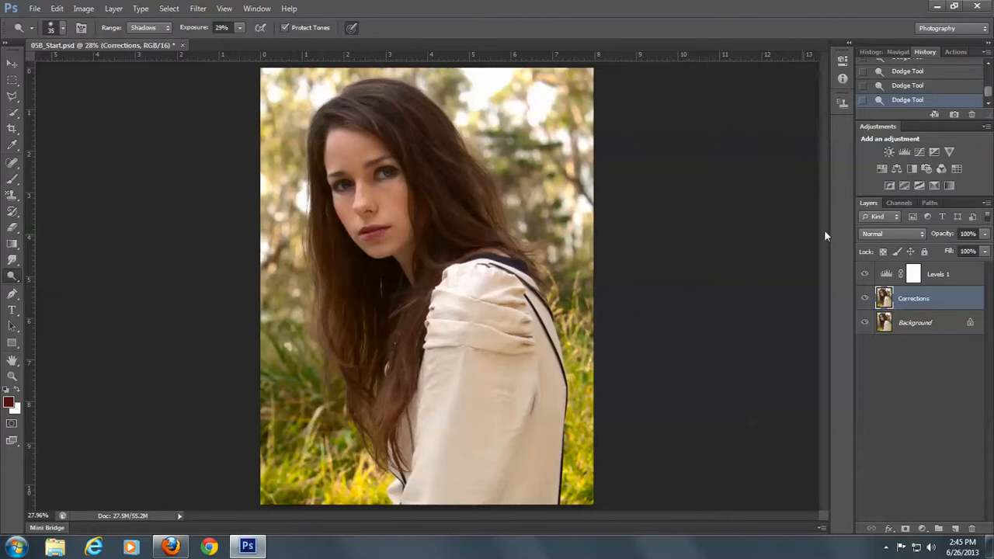
pyautogui.click(864, 276)
pyautogui.click(864, 276)
pyautogui.click(864, 276)
pyautogui.click(864, 276)
# Boost the colour of both irises with the Sponge Tool in Saturate mode, using a 35 px brush and 50% flow
pyautogui.click(12, 377)
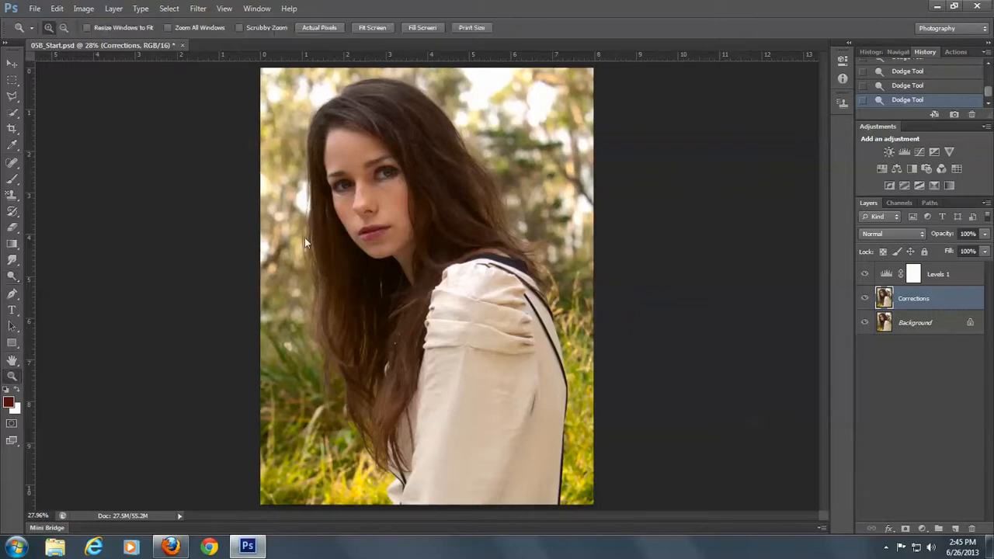
pyautogui.moveTo(316, 154); pyautogui.dragTo(417, 205)
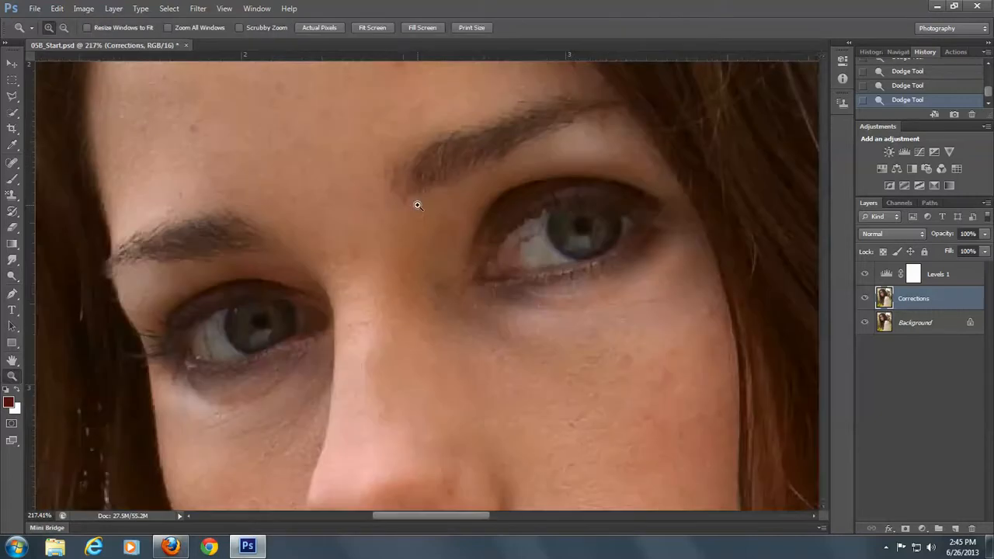
pyautogui.click(10, 273)
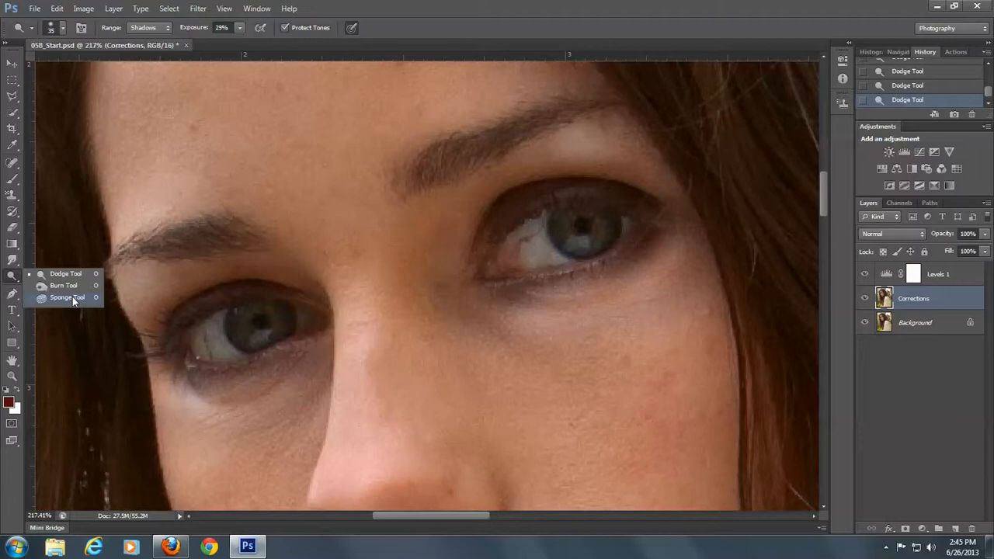
pyautogui.click(72, 297)
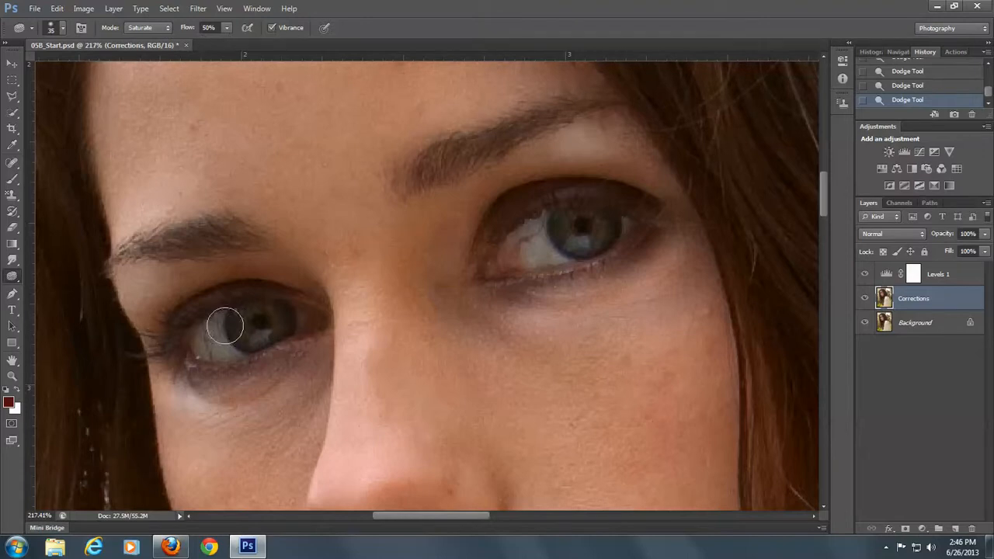
pyautogui.moveTo(248, 318)
pyautogui.mouseDown()
pyautogui.moveTo(250, 330)
pyautogui.moveTo(295, 320)
pyautogui.mouseUp()
pyautogui.moveTo(534, 234)
pyautogui.mouseDown()
pyautogui.moveTo(589, 221)
pyautogui.moveTo(568, 223)
pyautogui.moveTo(567, 234)
pyautogui.moveTo(586, 240)
pyautogui.moveTo(598, 225)
pyautogui.moveTo(573, 231)
pyautogui.mouseUp()
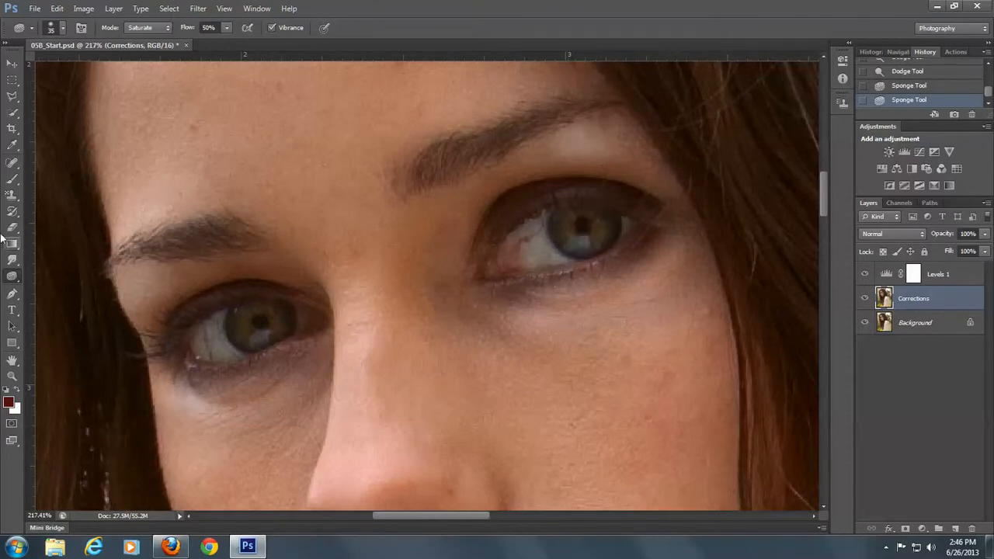
# Brighten the whites of the eyes with the Dodge Tool, using a 15 px brush, Shadows range and 29% exposure
pyautogui.rightClick(13, 275)
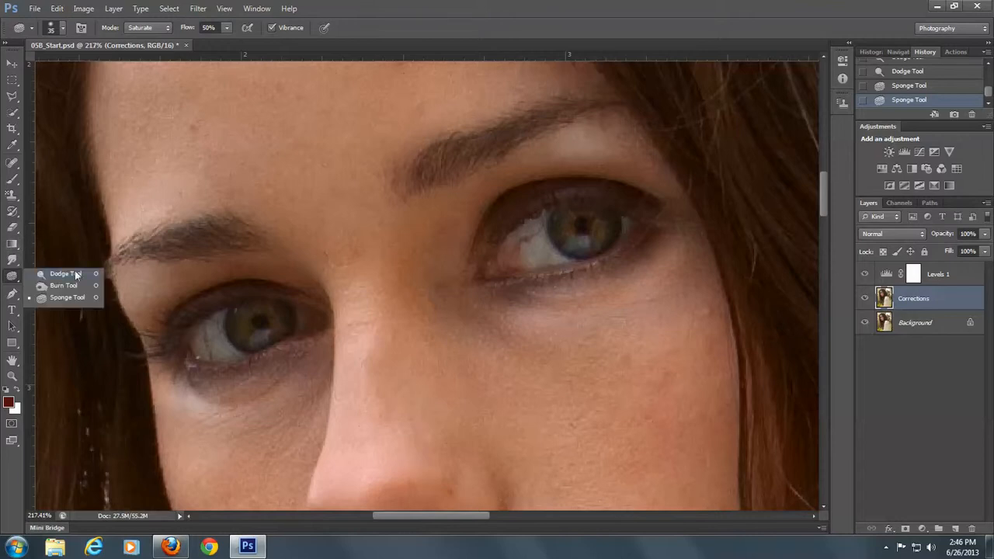
pyautogui.click(76, 274)
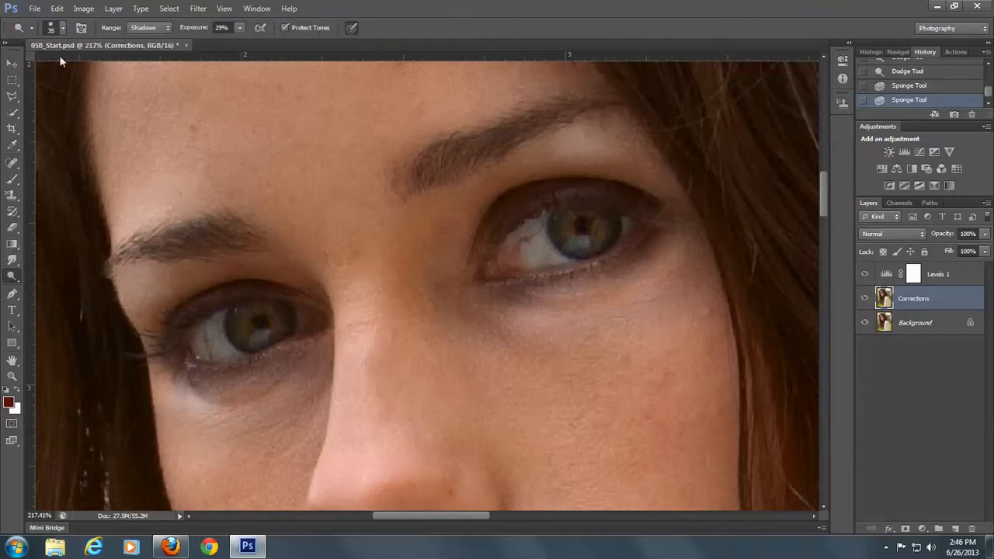
pyautogui.click(65, 28)
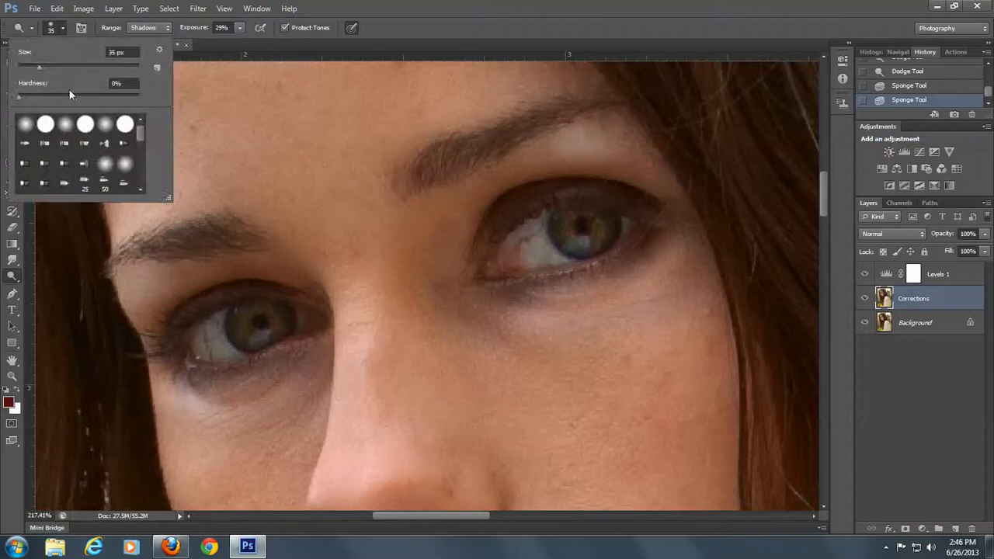
pyautogui.moveTo(40, 68); pyautogui.dragTo(30, 72)
pyautogui.click(217, 323)
pyautogui.moveTo(217, 323)
pyautogui.mouseDown()
pyautogui.moveTo(229, 356)
pyautogui.moveTo(191, 339)
pyautogui.moveTo(203, 349)
pyautogui.mouseUp()
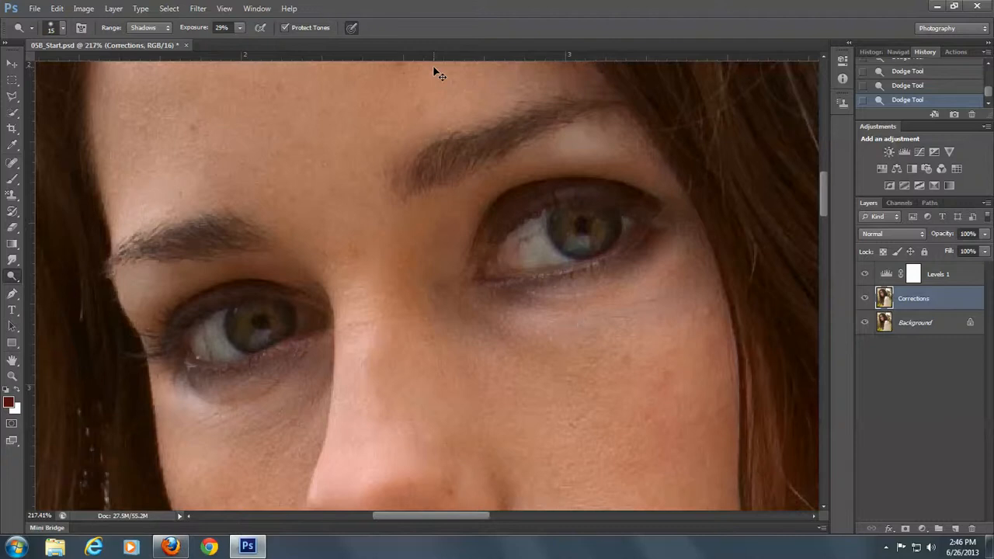
# Select the skin tones in the portrait with Color Range, using the Skin Tones preset and Detect Faces
pyautogui.hotkey('ctrl', '0')
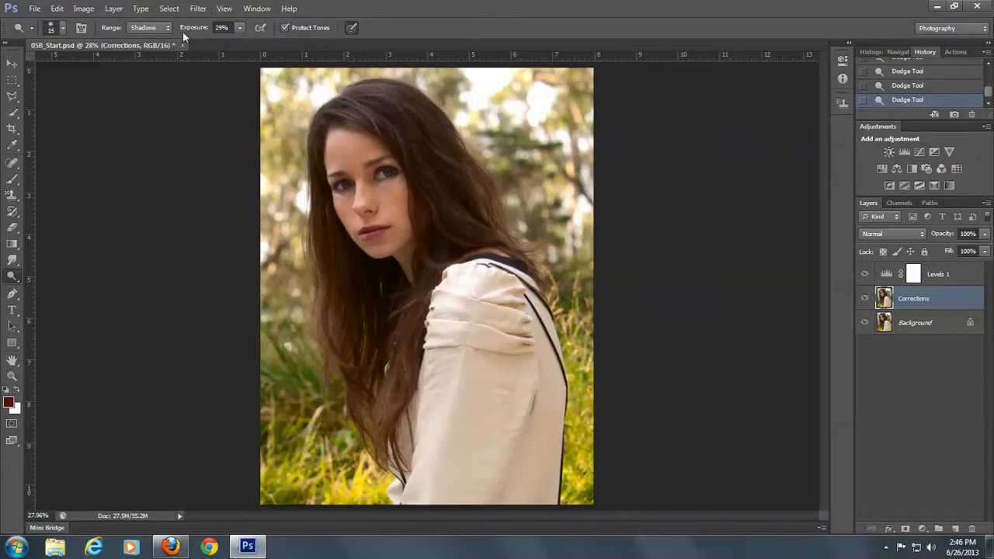
pyautogui.click(170, 9)
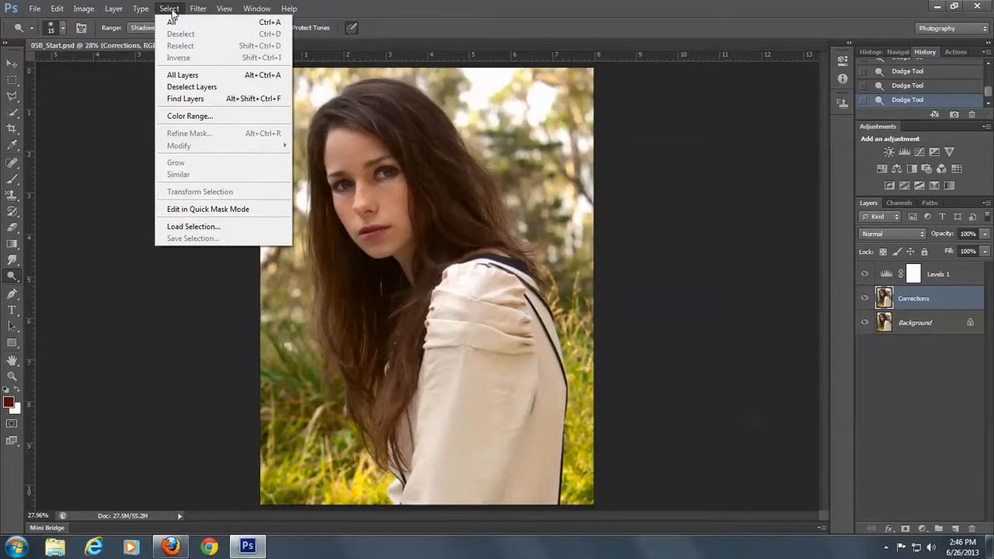
pyautogui.click(194, 118)
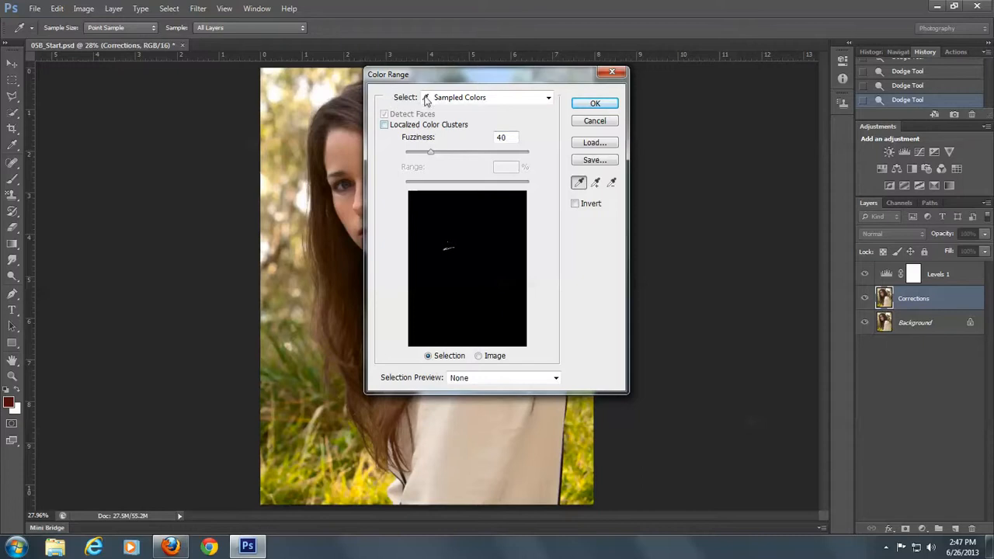
pyautogui.click(548, 97)
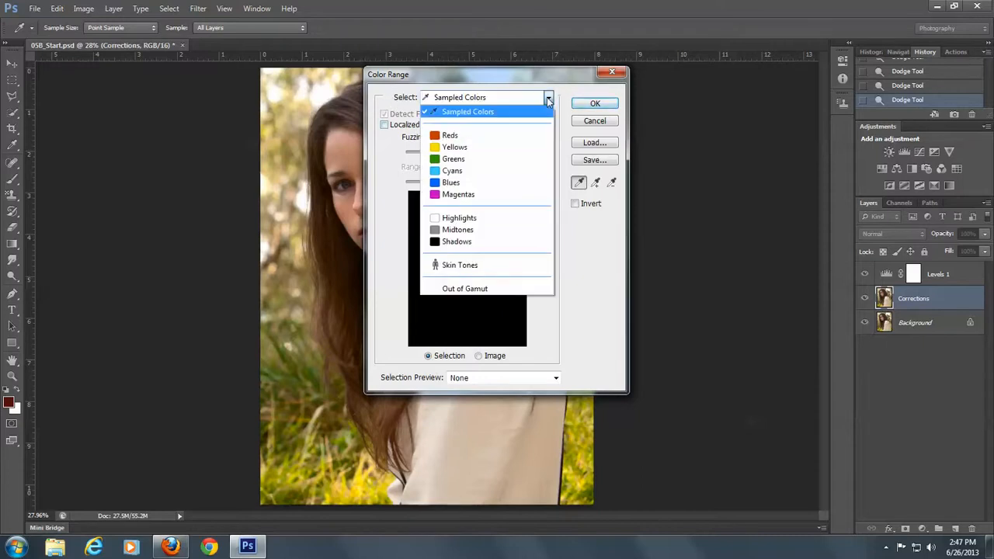
pyautogui.click(478, 265)
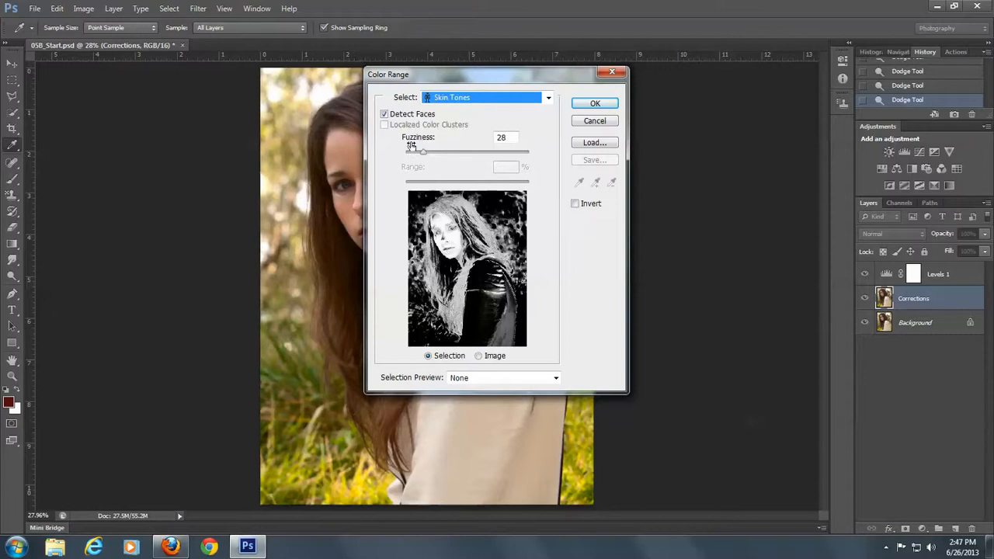
pyautogui.click(383, 113)
pyautogui.click(595, 104)
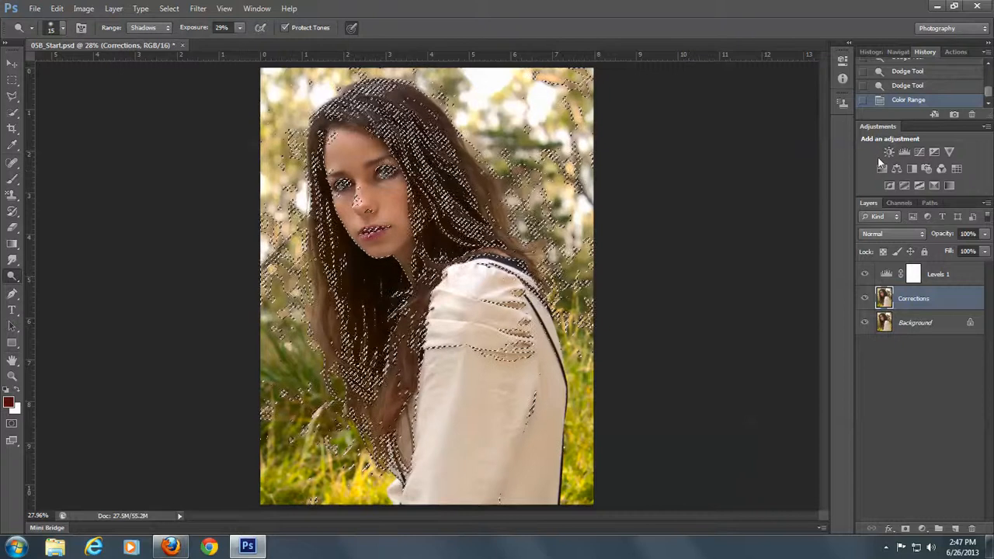
# Add a Curves adjustment layer masked to the selected skin tones and raise its RGB midpoint to input 124, output 134
pyautogui.click(919, 153)
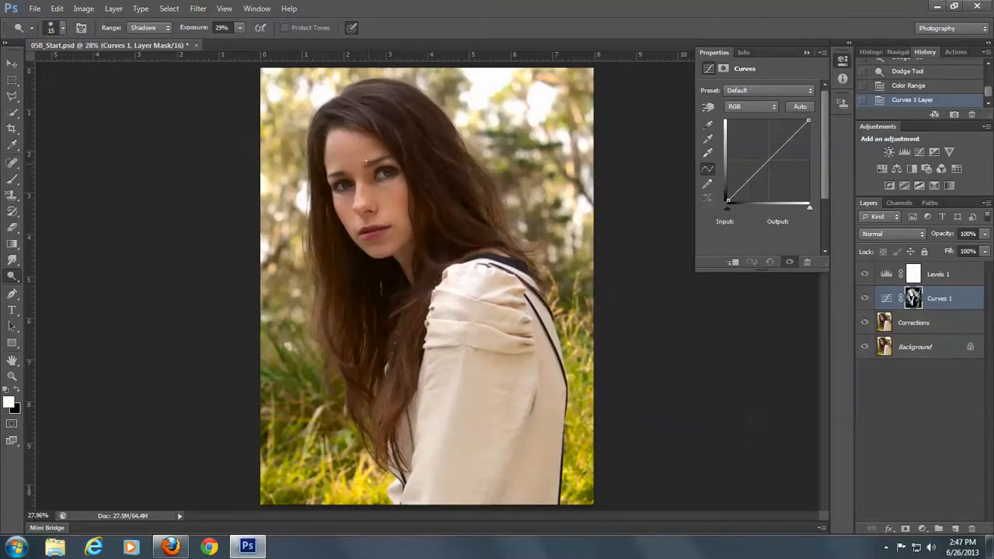
pyautogui.click(768, 159)
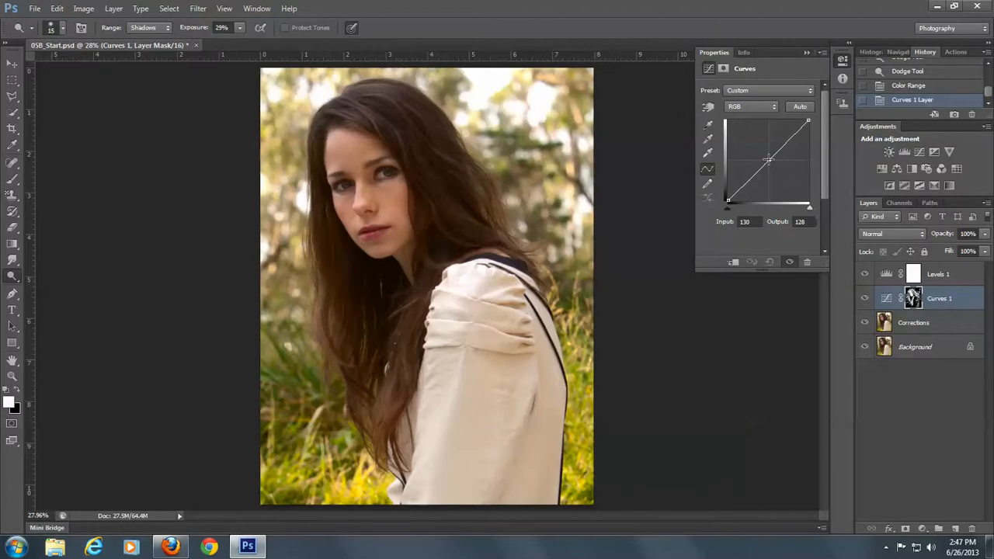
pyautogui.moveTo(768, 159); pyautogui.dragTo(767, 157)
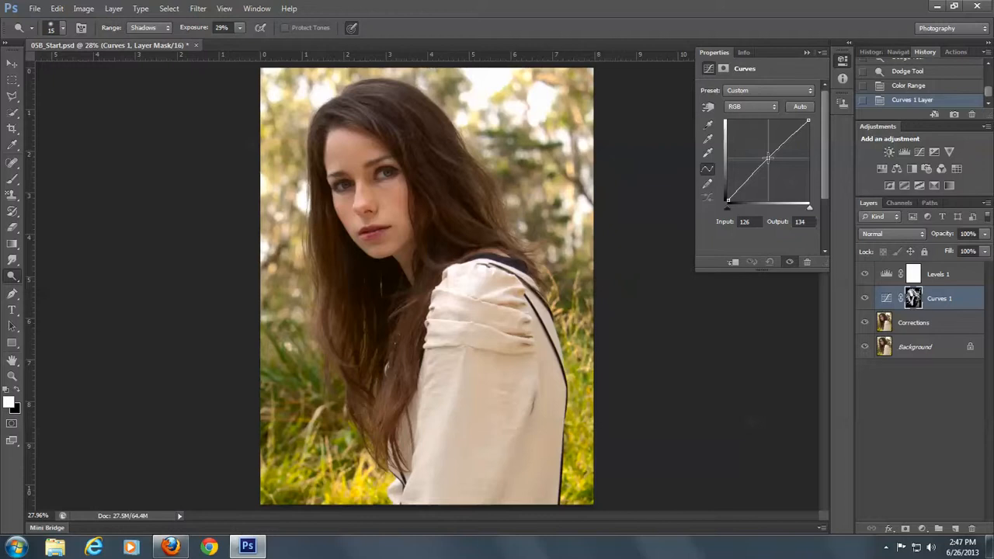
pyautogui.moveTo(767, 158); pyautogui.dragTo(766, 158)
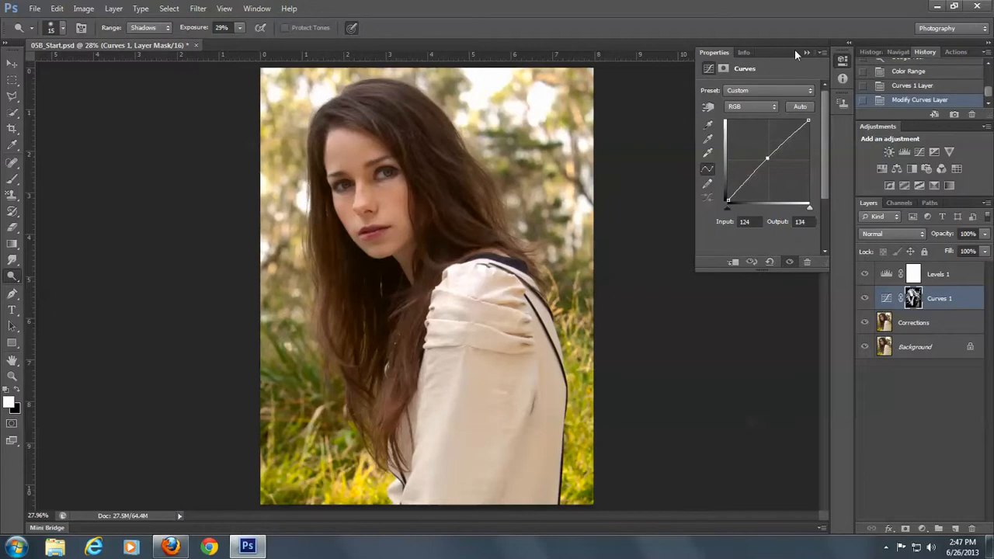
pyautogui.click(805, 53)
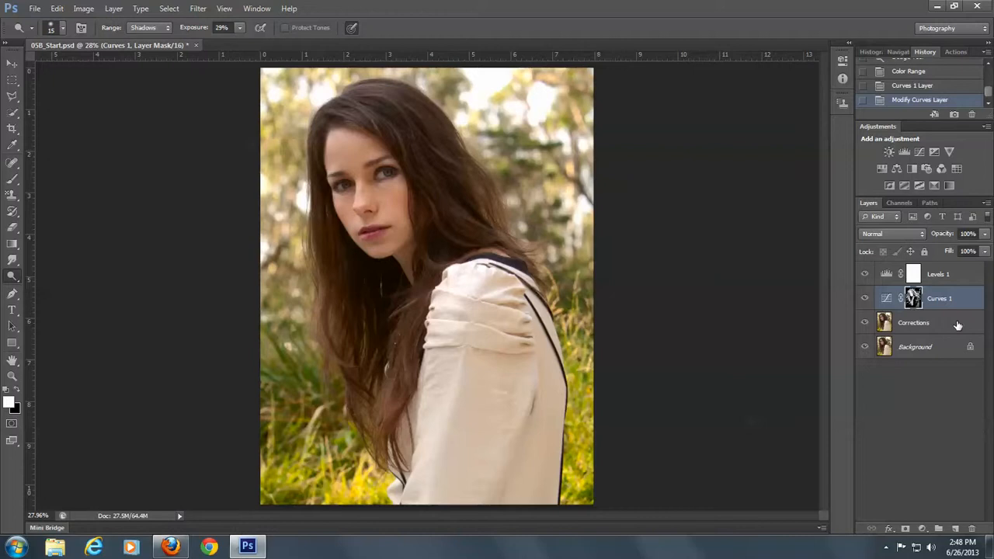
# Duplicate the Corrections layer and rename the copy as Surface Blur
pyautogui.moveTo(957, 325); pyautogui.dragTo(944, 515)
pyautogui.moveTo(939, 326); pyautogui.dragTo(955, 528)
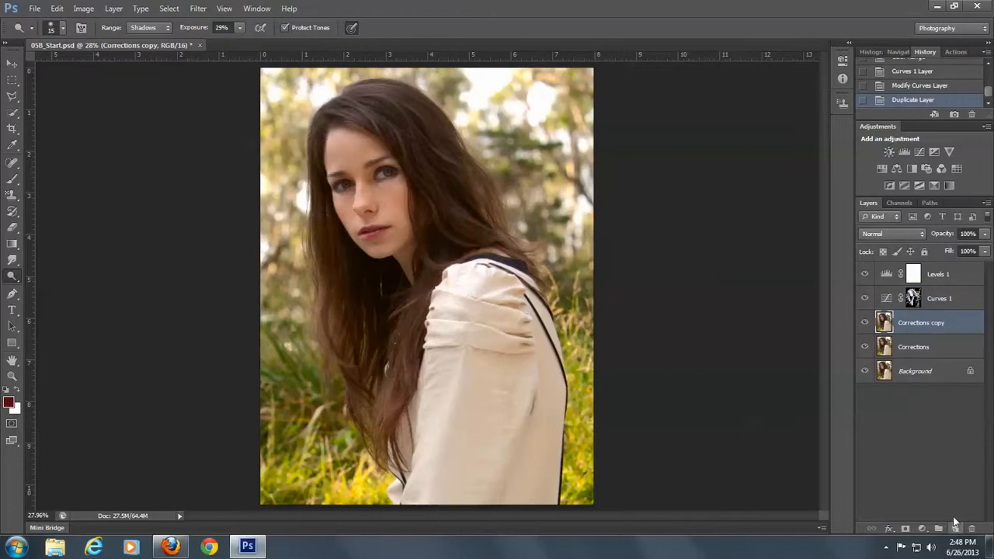
pyautogui.doubleClick(910, 322)
pyautogui.write('Surface Blur')
pyautogui.press('Return')
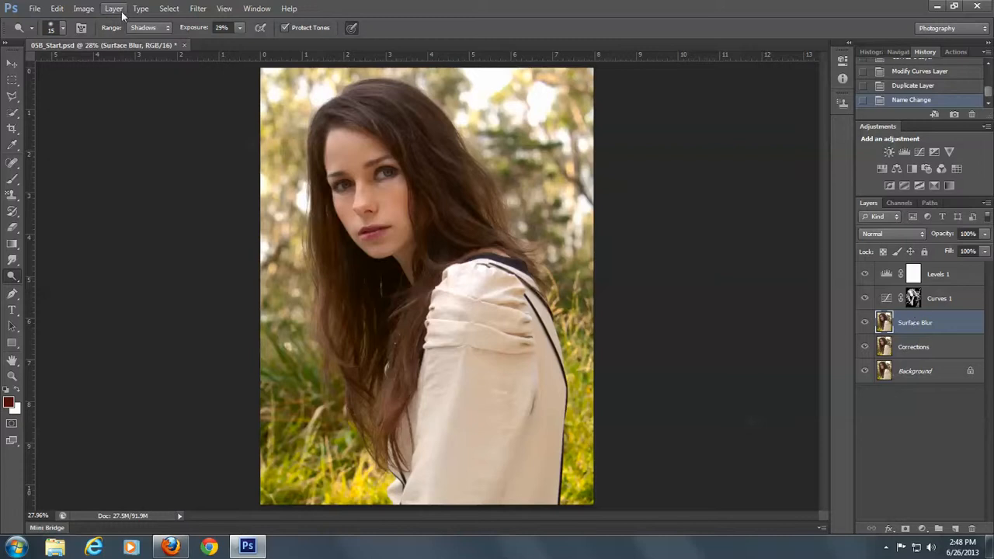
# Apply a Surface Blur filter to the Surface Blur layer with a 5-pixel radius and a threshold of 15 levels
pyautogui.click(199, 10)
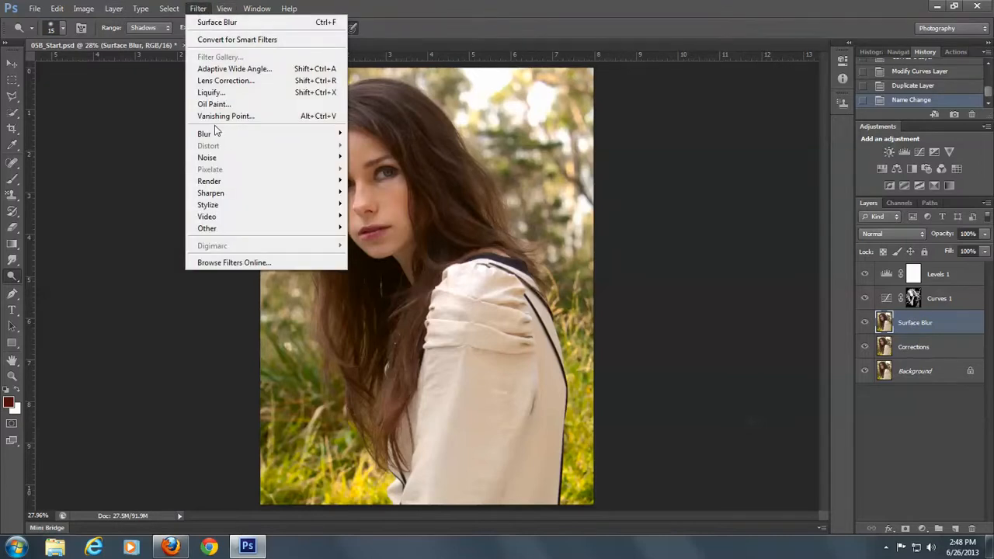
pyautogui.moveTo(218, 137)
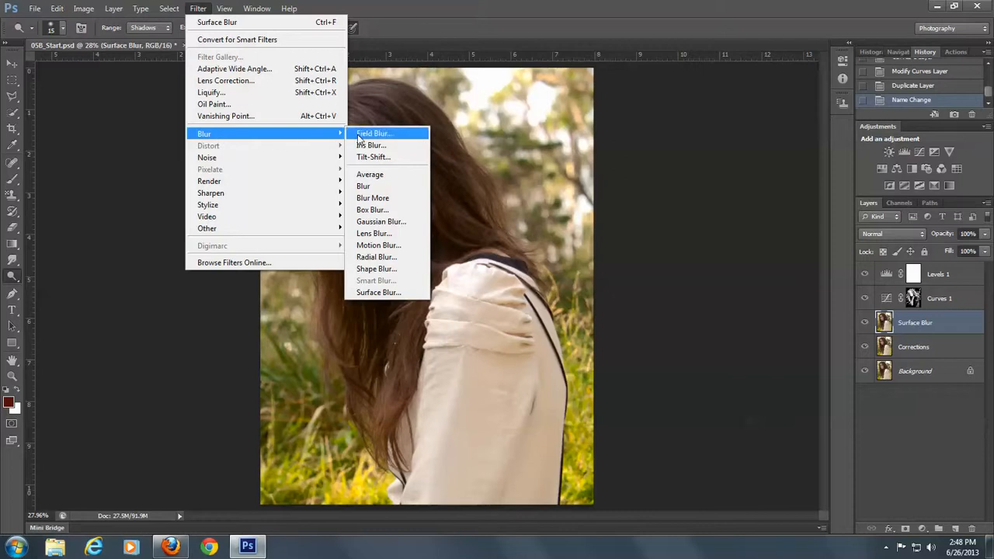
pyautogui.click(392, 292)
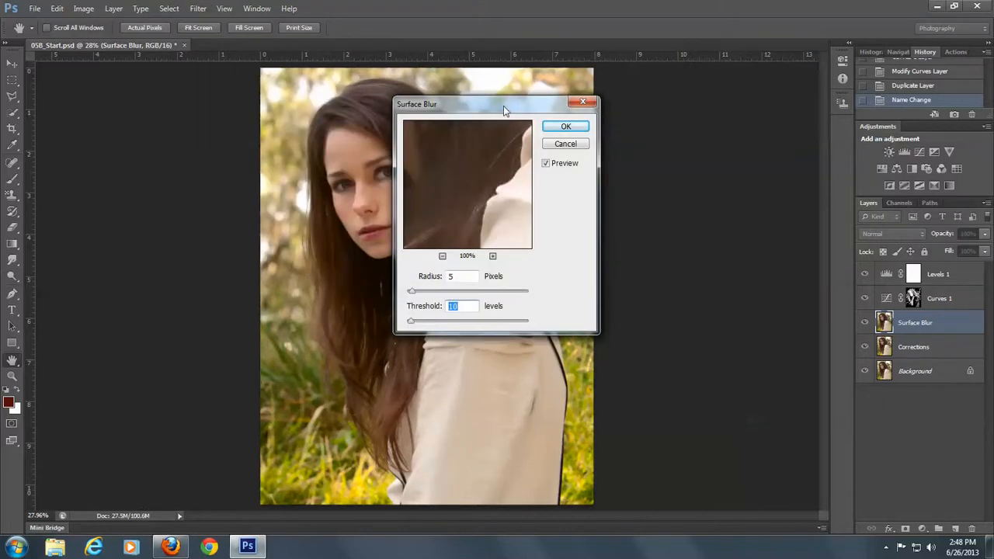
pyautogui.moveTo(503, 106); pyautogui.dragTo(670, 107)
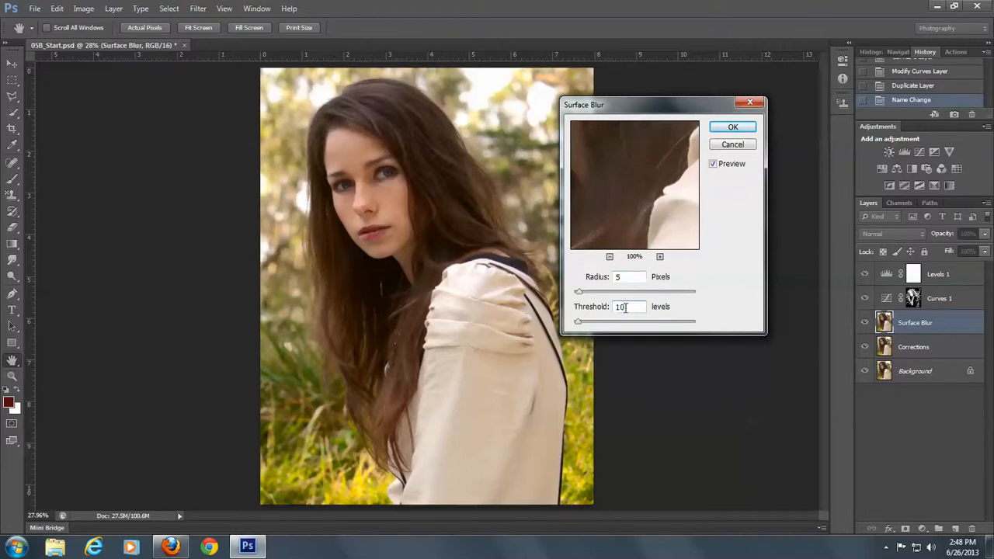
pyautogui.write('15')
pyautogui.click(732, 127)
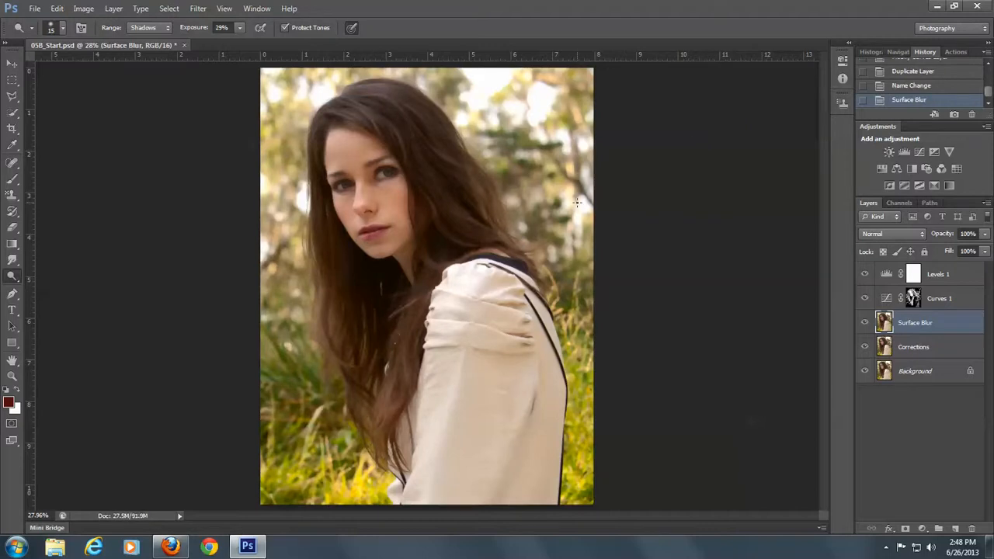
# Compare the portrait with and without the Surface Blur layer while both adjustment layers are hidden, leaving all layers visible
pyautogui.click(864, 298)
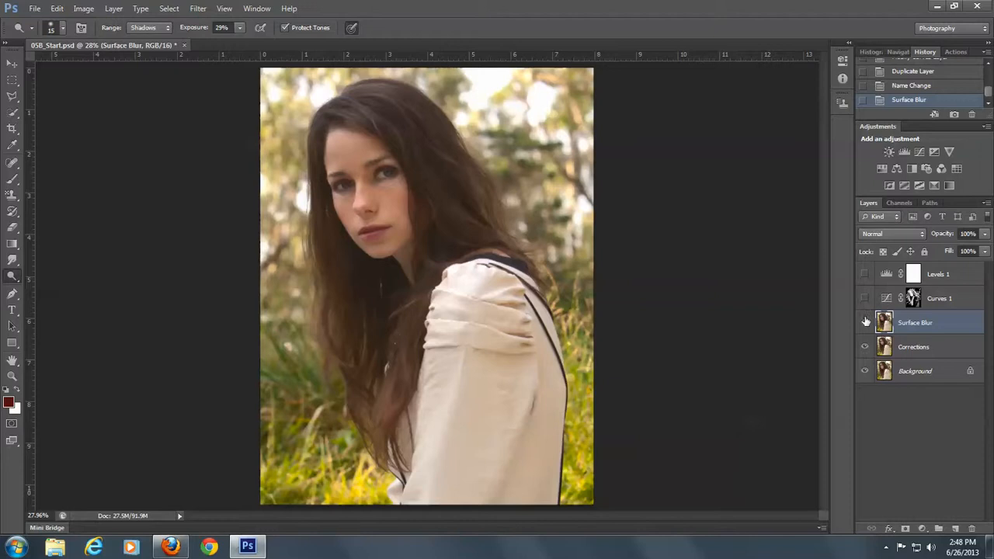
pyautogui.click(865, 321)
pyautogui.click(865, 322)
pyautogui.click(866, 321)
pyautogui.click(865, 321)
pyautogui.click(865, 322)
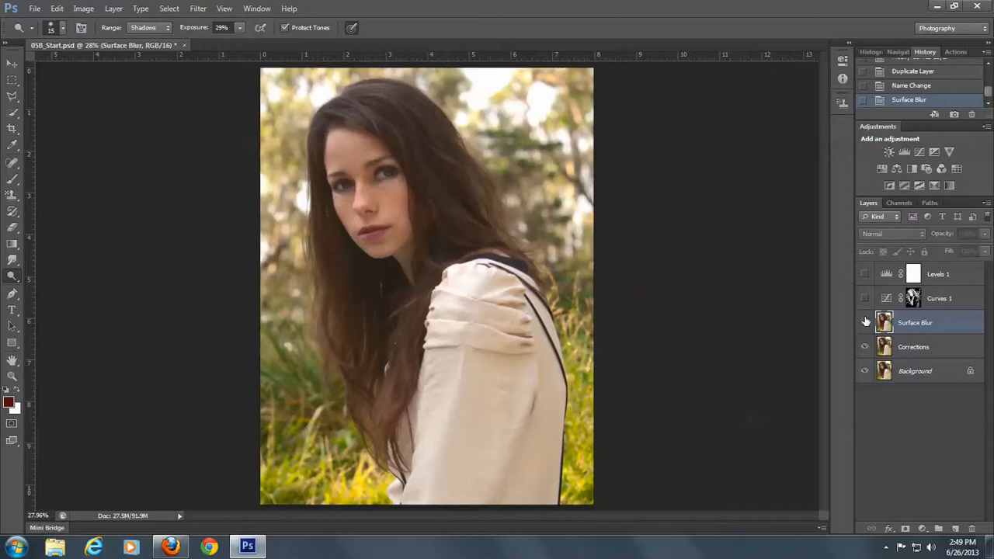
pyautogui.click(865, 321)
pyautogui.click(863, 299)
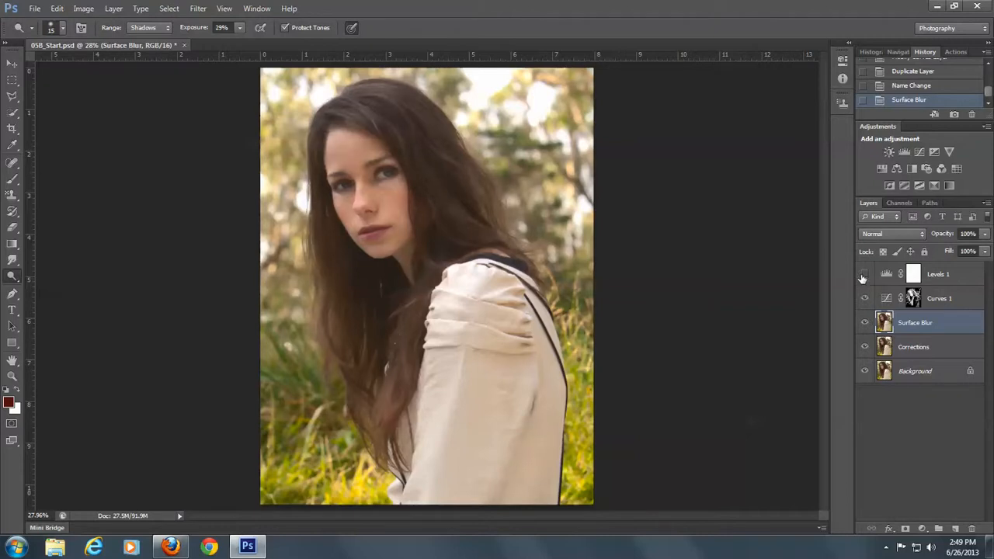
pyautogui.click(863, 274)
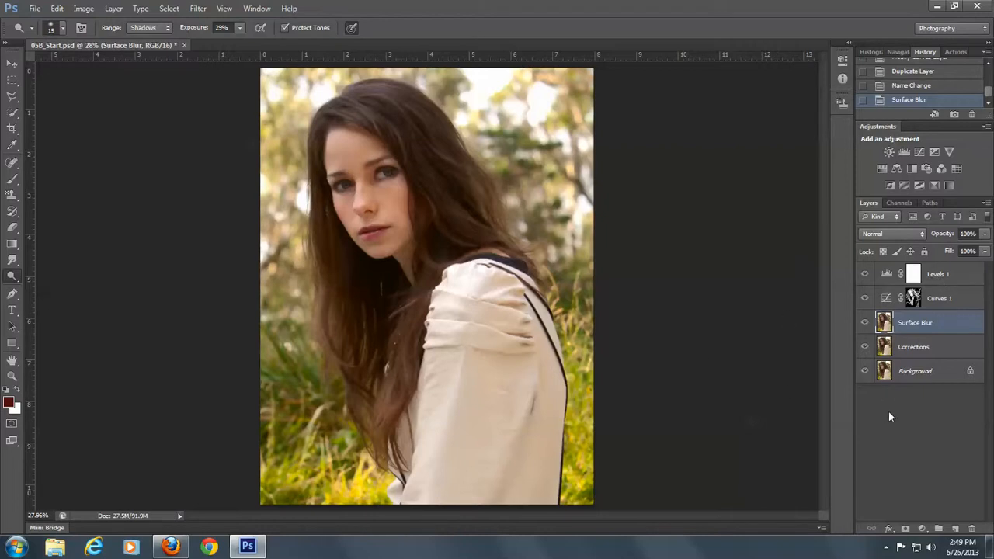
# Erase the blur from both eyes and the nose with the Eraser Tool, using a 65 px brush at 90% opacity
pyautogui.click(11, 227)
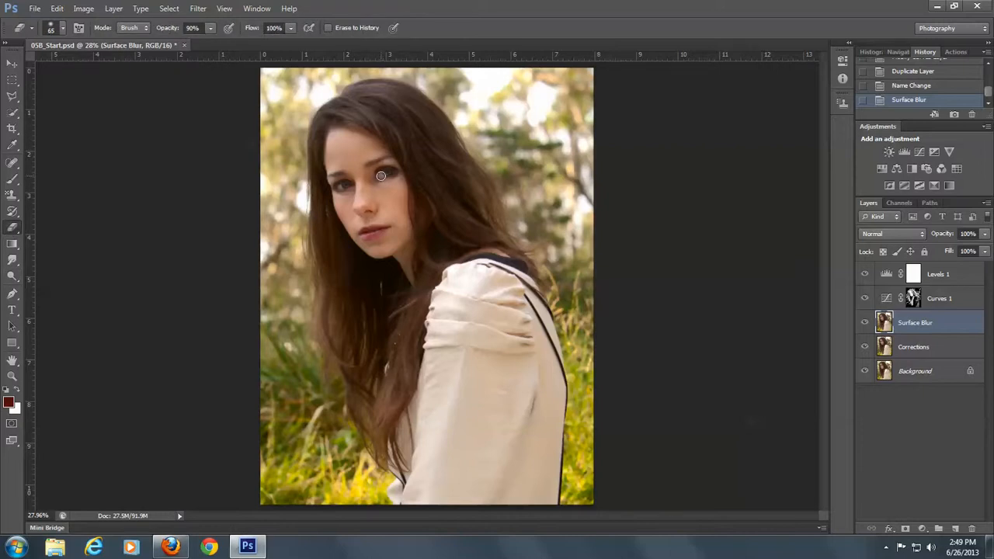
pyautogui.moveTo(378, 178)
pyautogui.mouseDown()
pyautogui.moveTo(392, 170)
pyautogui.moveTo(332, 190)
pyautogui.moveTo(344, 189)
pyautogui.mouseUp()
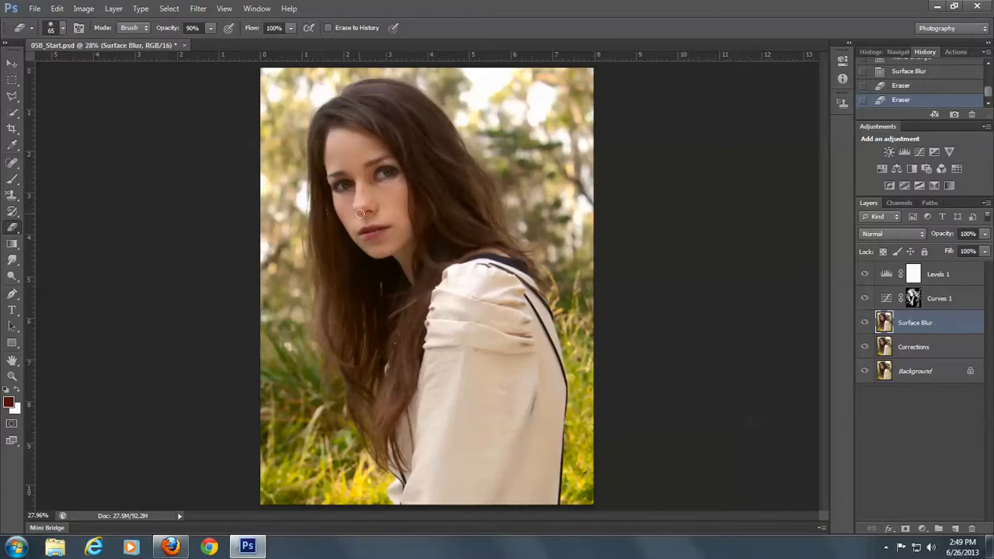
pyautogui.moveTo(369, 212); pyautogui.dragTo(376, 217)
# Enlarge the eraser brush to 308 px and erase the blur outside the face
pyautogui.click(64, 27)
pyautogui.moveTo(58, 68); pyautogui.dragTo(89, 70)
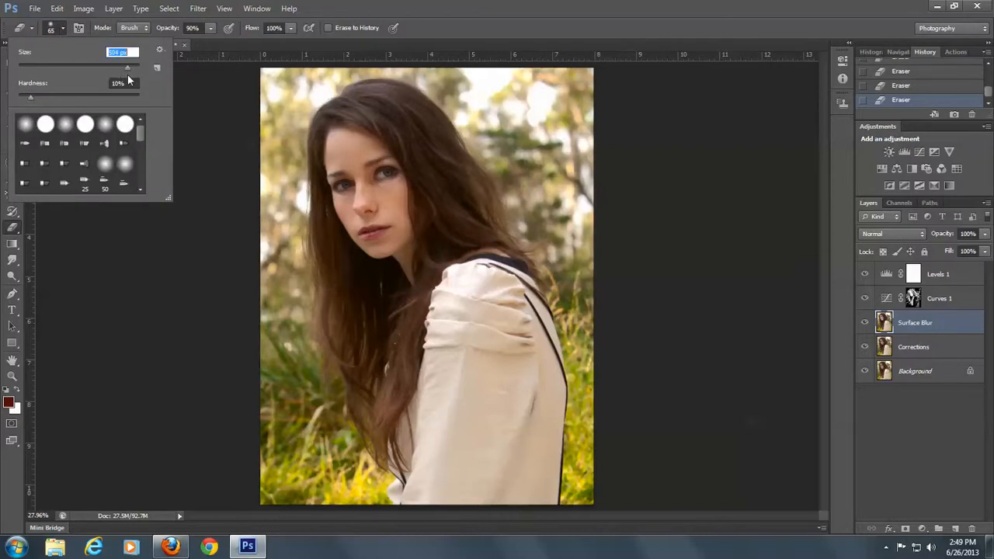
pyautogui.moveTo(131, 76); pyautogui.dragTo(115, 79)
pyautogui.click(458, 83)
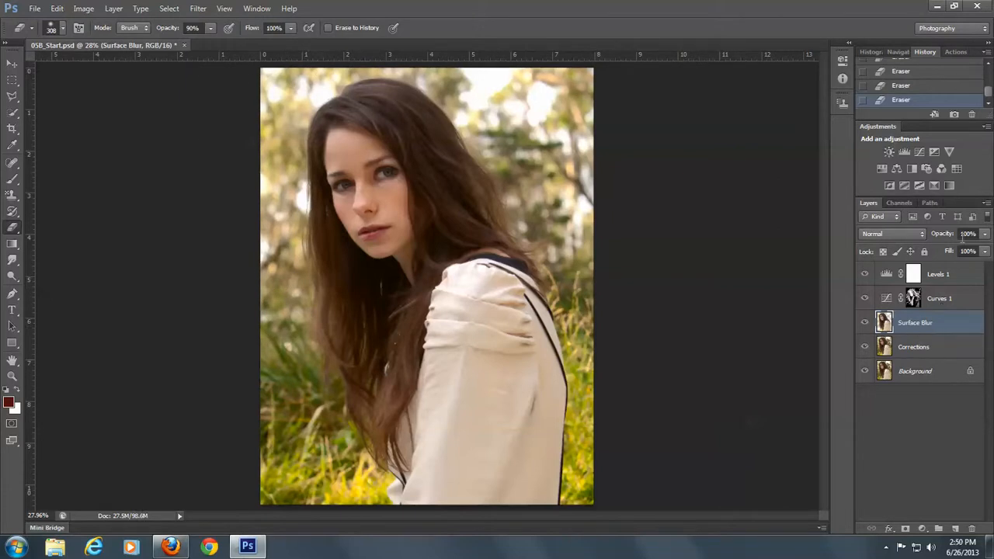
# Set the Surface Blur layer's opacity to 50% and switch to the Move Tool
pyautogui.click(966, 233)
pyautogui.write('50')
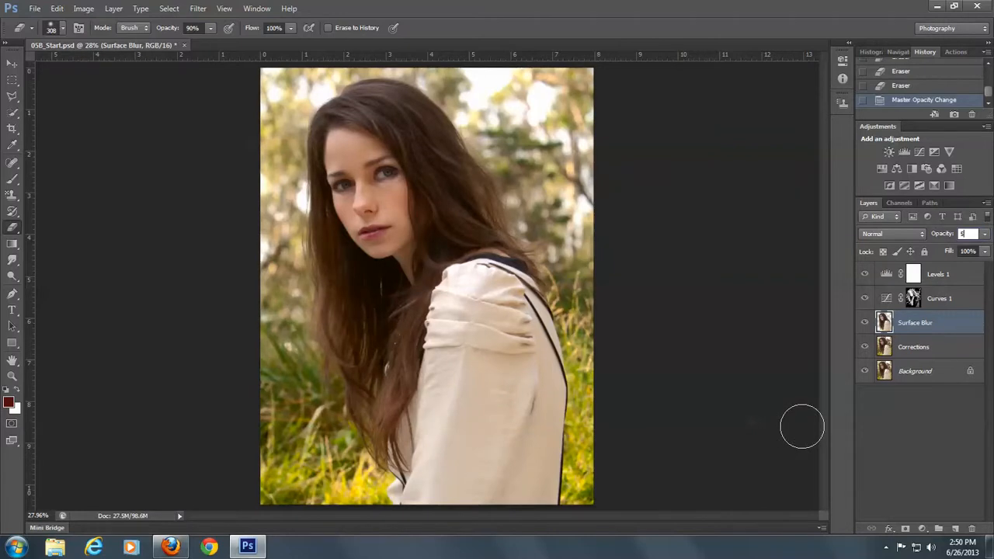
pyautogui.click(9, 66)
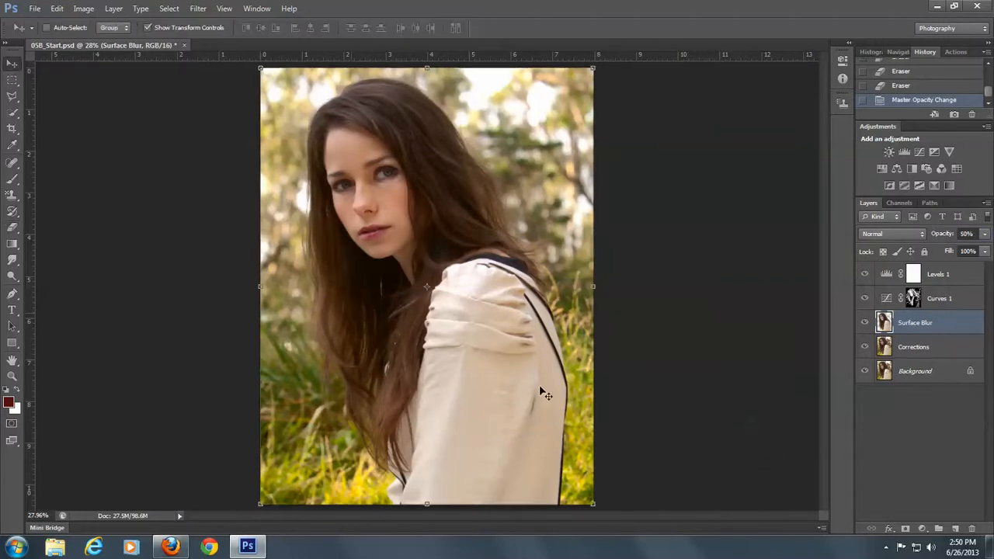
# Compare the portrait with and without the softened Surface Blur layer, leaving the layer visible
pyautogui.click(861, 327)
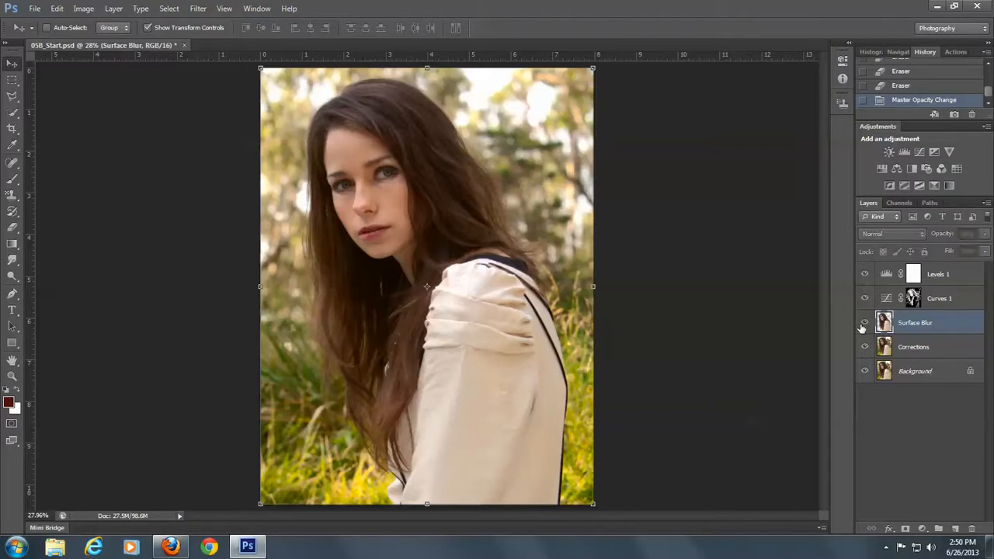
pyautogui.click(860, 327)
pyautogui.click(861, 327)
pyautogui.click(863, 323)
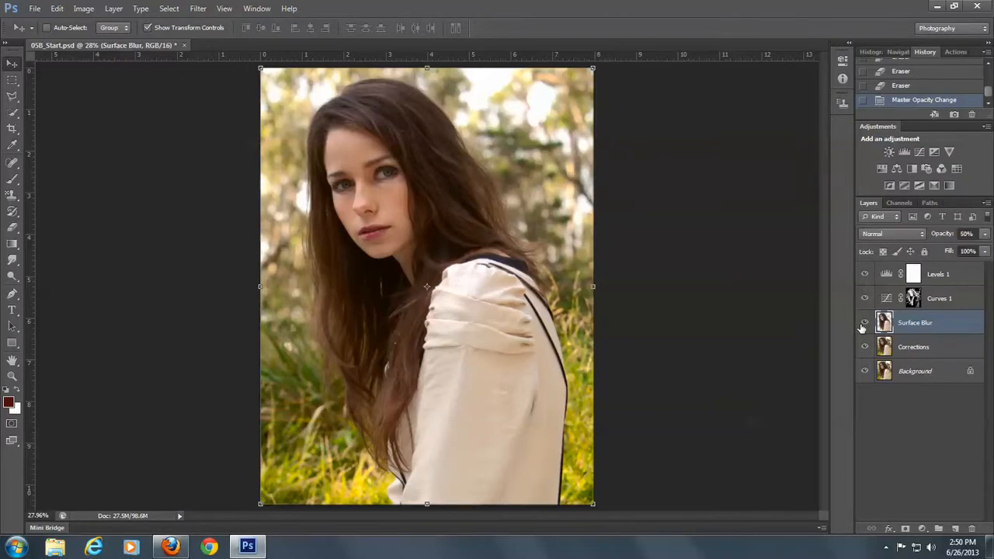
pyautogui.click(863, 323)
pyautogui.click(861, 327)
# Merge the Corrections, Surface Blur, Curves 1 and Levels 1 layers into one layer above the Background
pyautogui.click(913, 348)
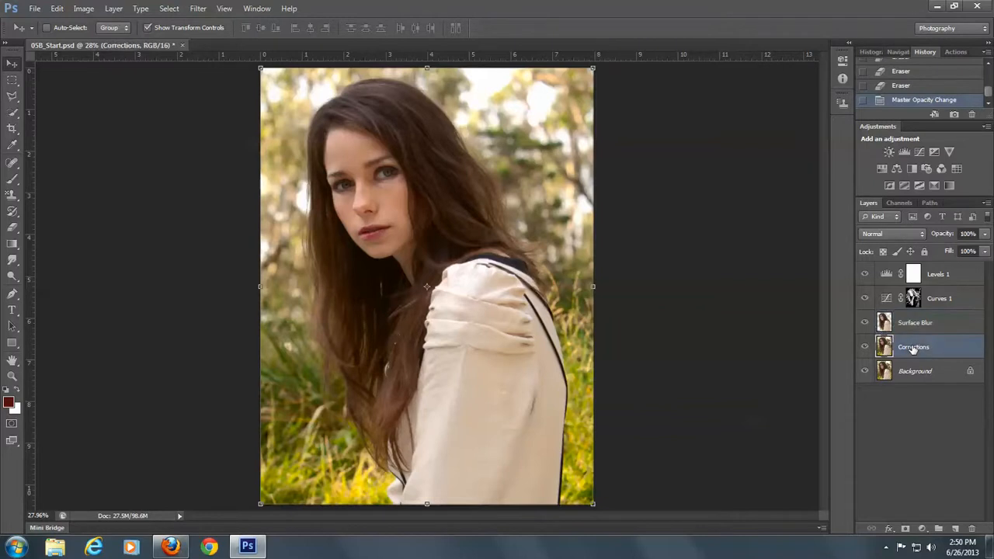
pyautogui.keyDown('shift'); pyautogui.click(919, 324); pyautogui.keyUp('shift')
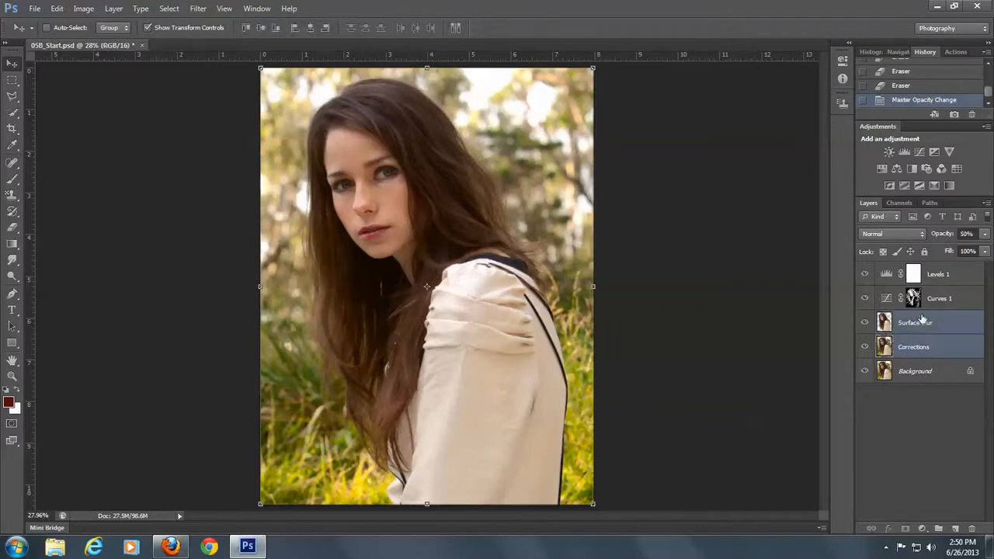
pyautogui.keyDown('shift'); pyautogui.click(929, 300); pyautogui.keyUp('shift')
pyautogui.keyDown('shift'); pyautogui.click(933, 273); pyautogui.keyUp('shift')
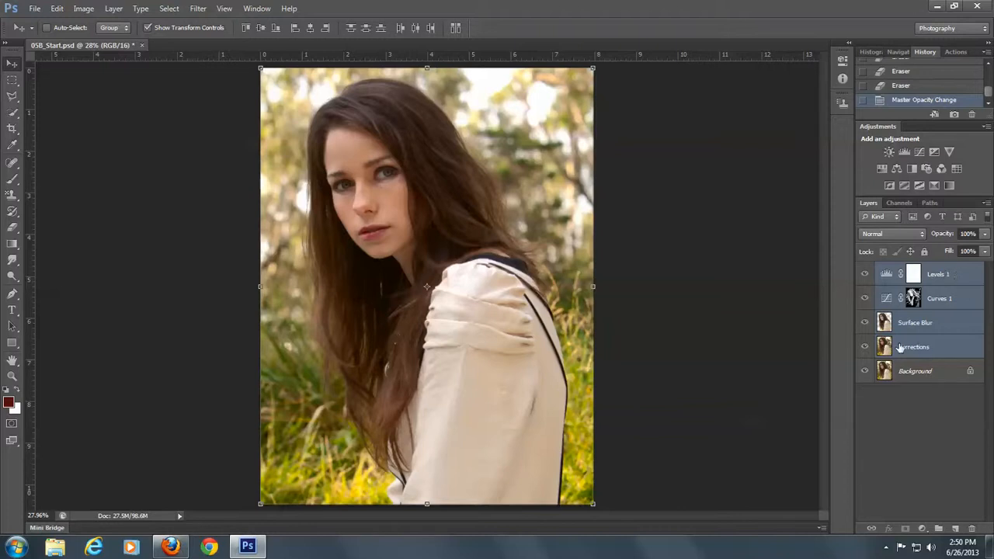
pyautogui.click(985, 204)
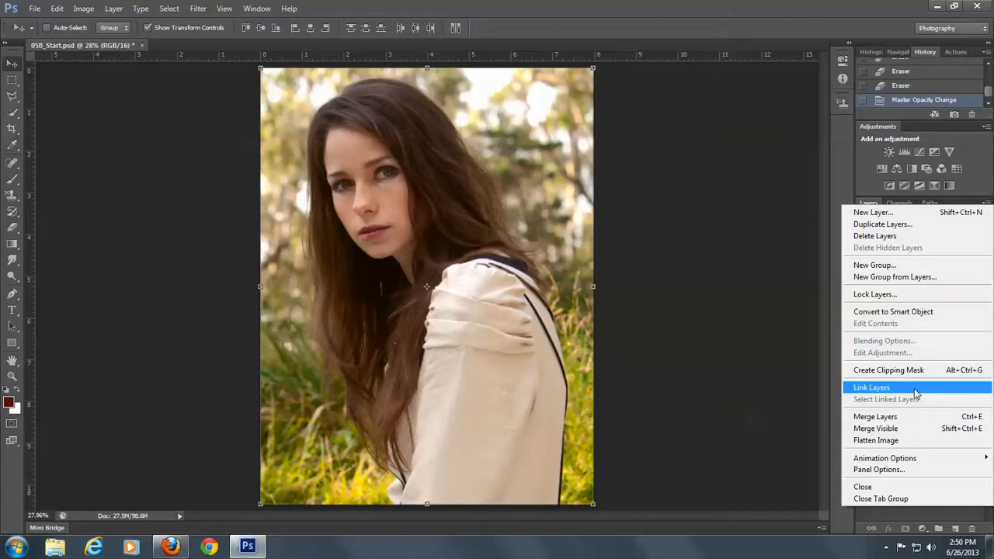
pyautogui.click(885, 418)
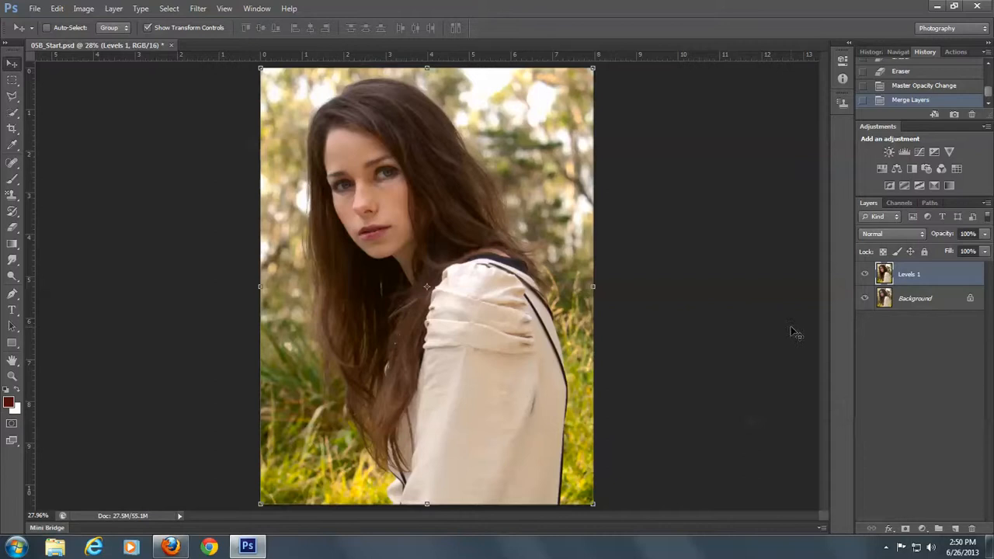
# Compare the merged retouched layer with the original Background, leaving the merged layer visible
pyautogui.click(863, 276)
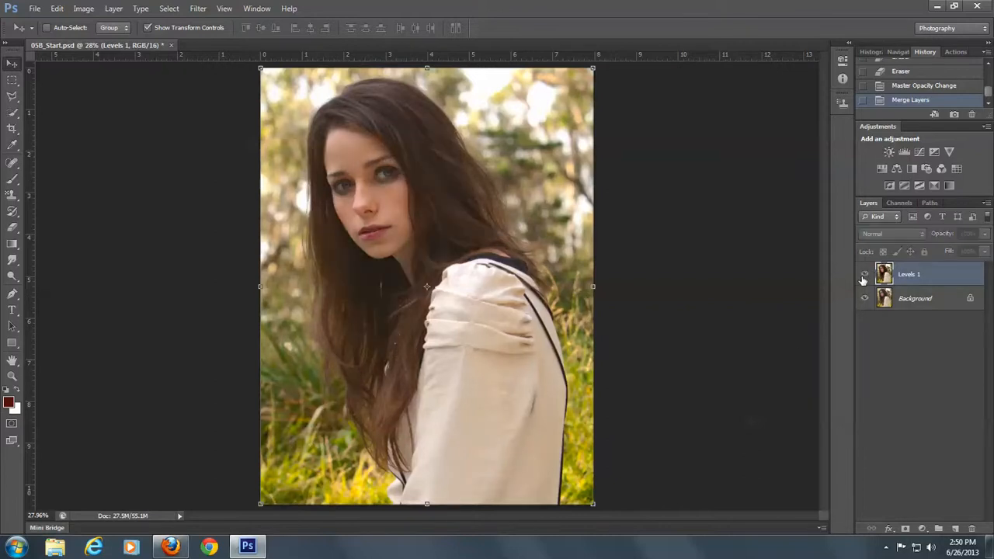
pyautogui.click(863, 276)
pyautogui.click(864, 276)
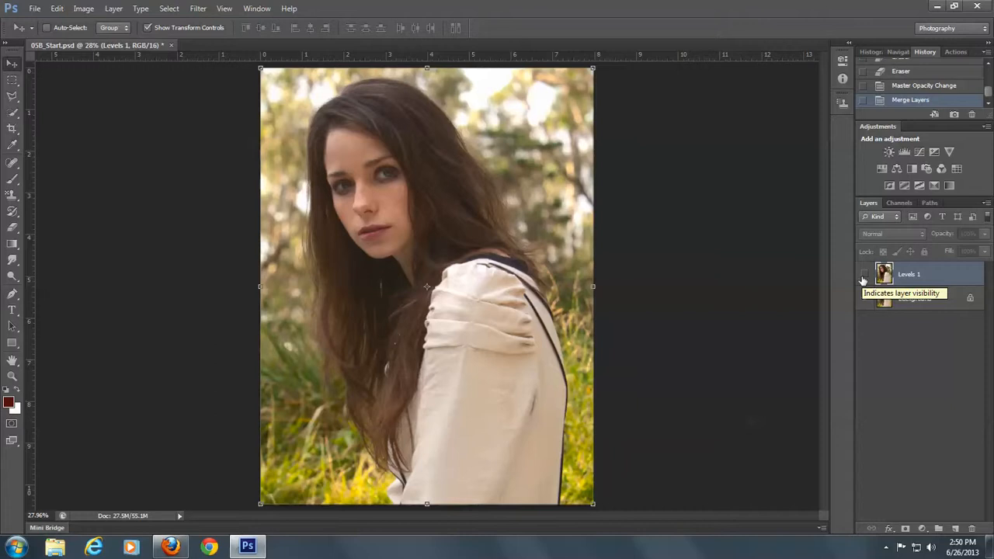
pyautogui.click(863, 276)
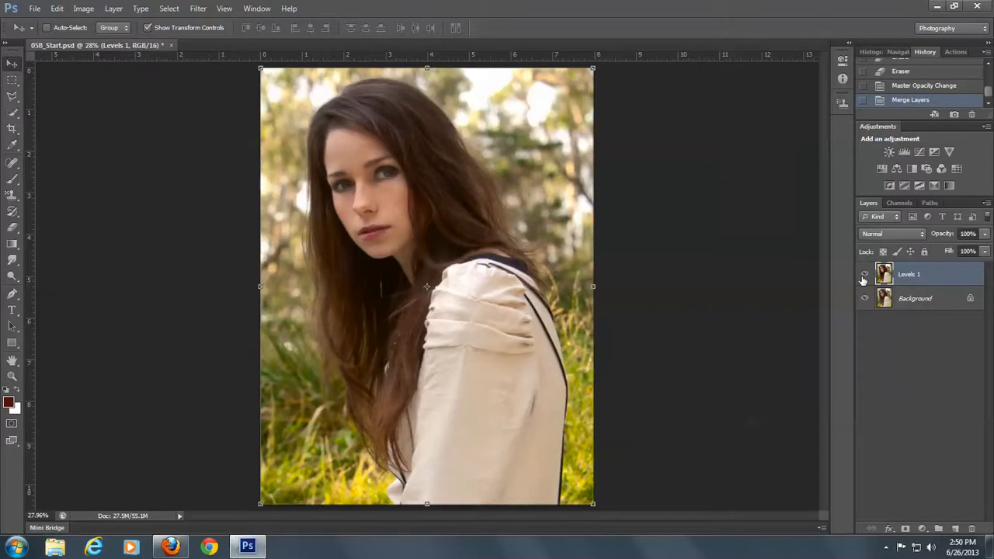
pyautogui.click(863, 276)
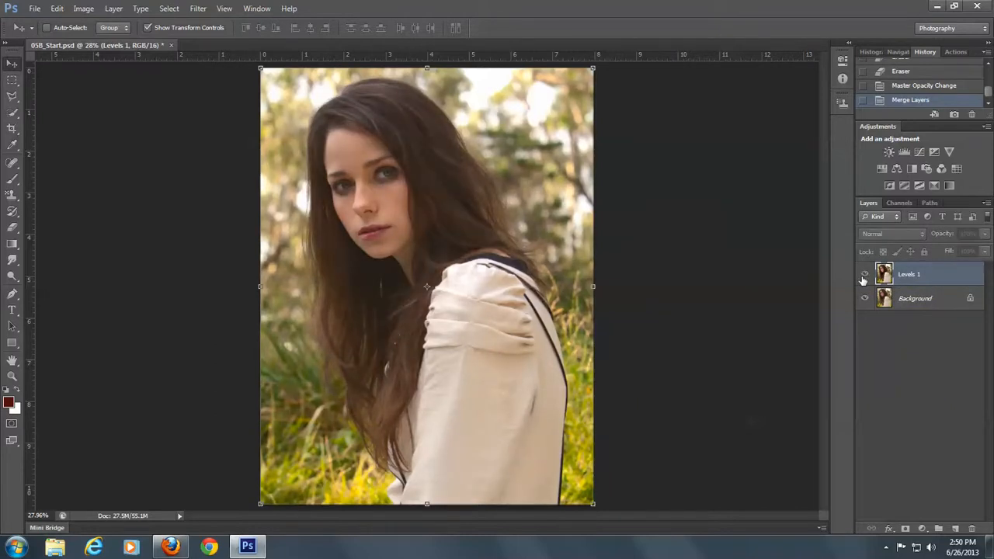
pyautogui.click(864, 276)
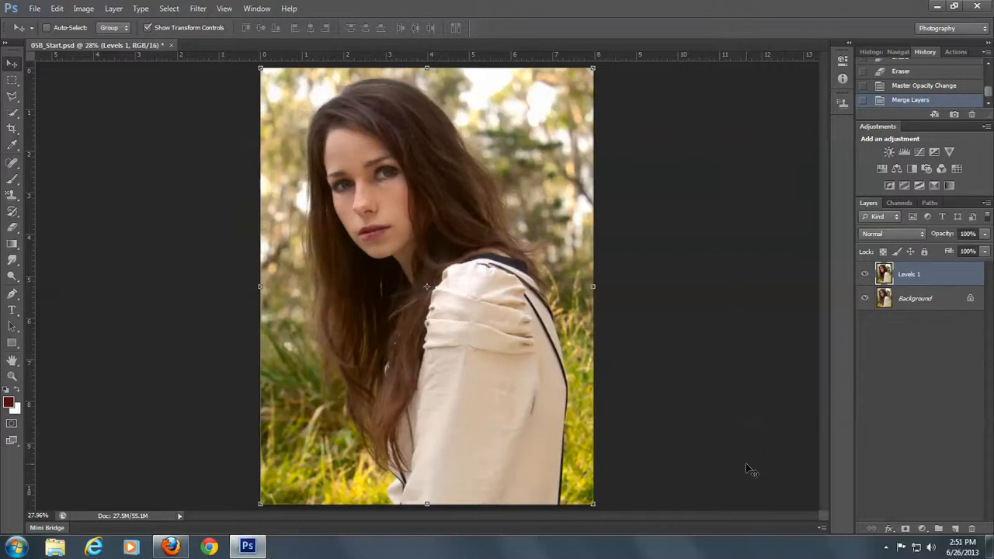